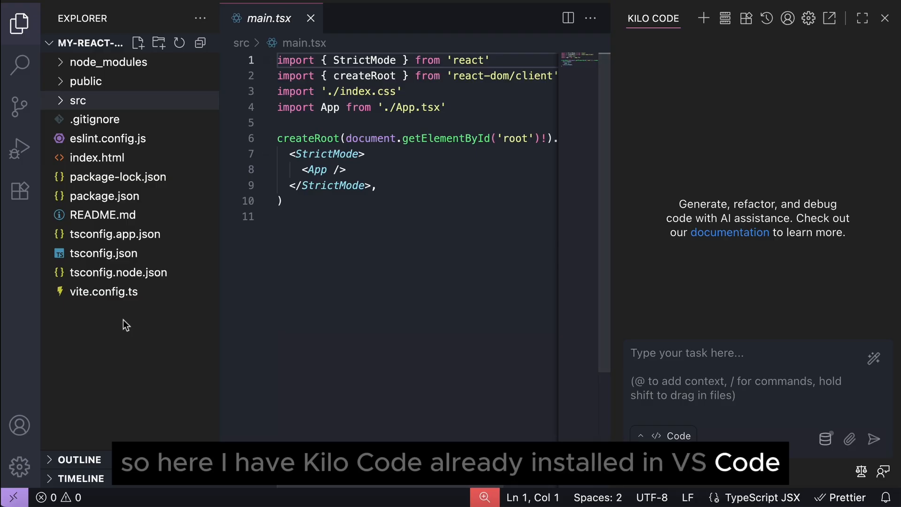
Step: Peek at the src folder and the running app in the browser, then return to main.tsx
click(93, 120)
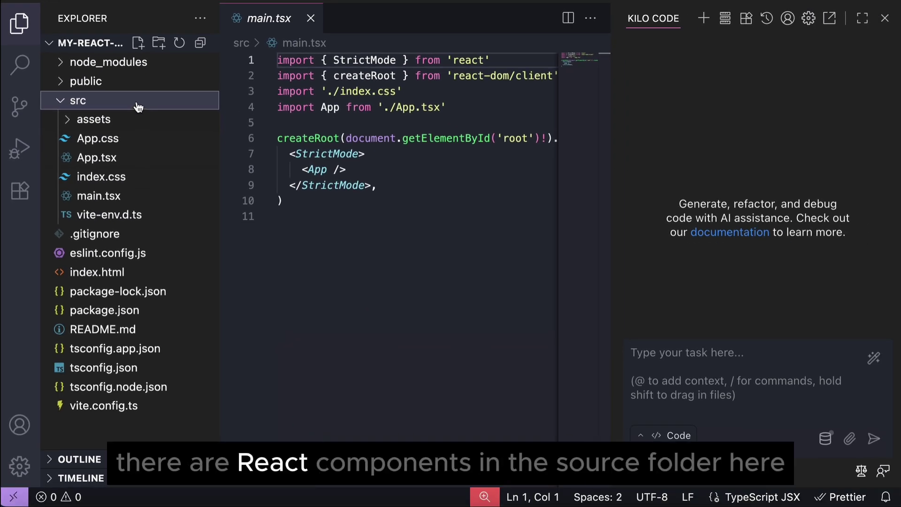
click(138, 106)
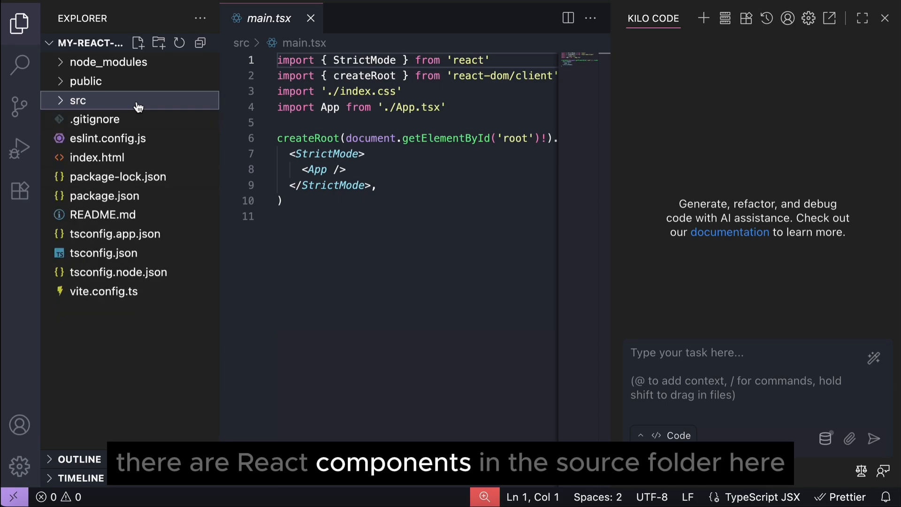
click(132, 338)
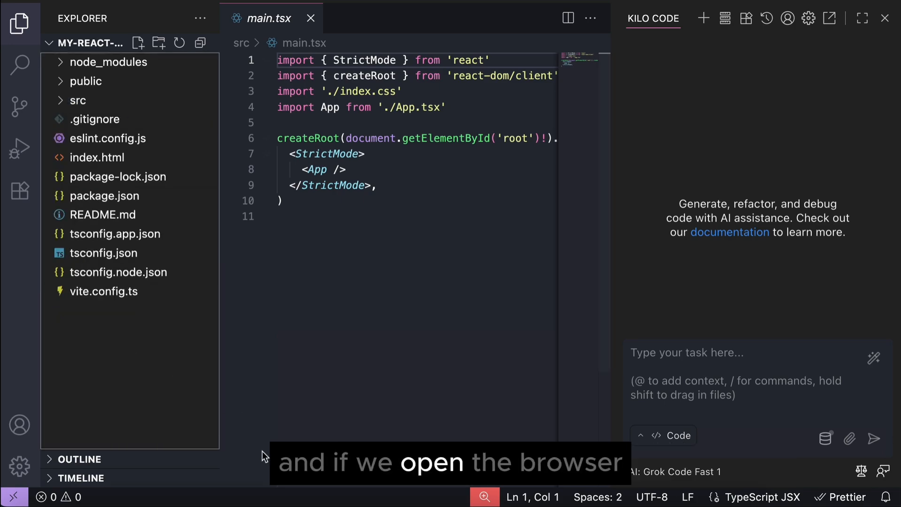
click(232, 501)
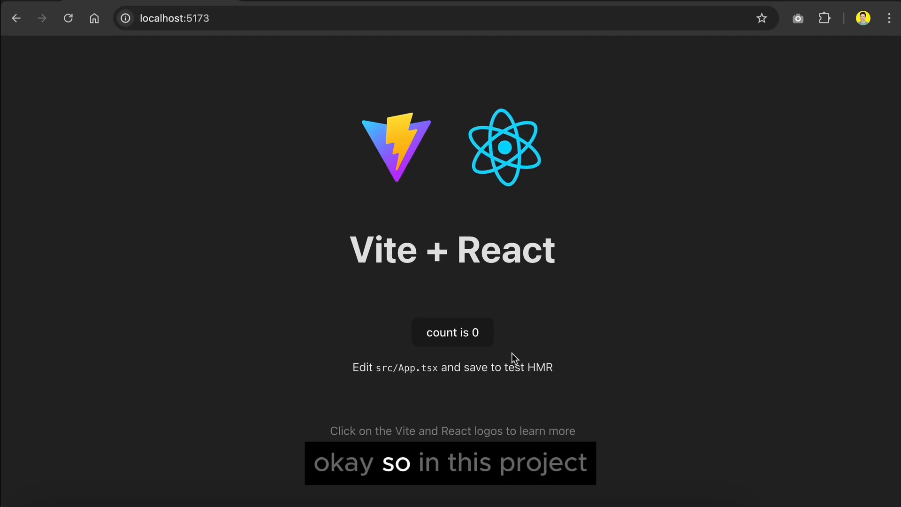
click(308, 497)
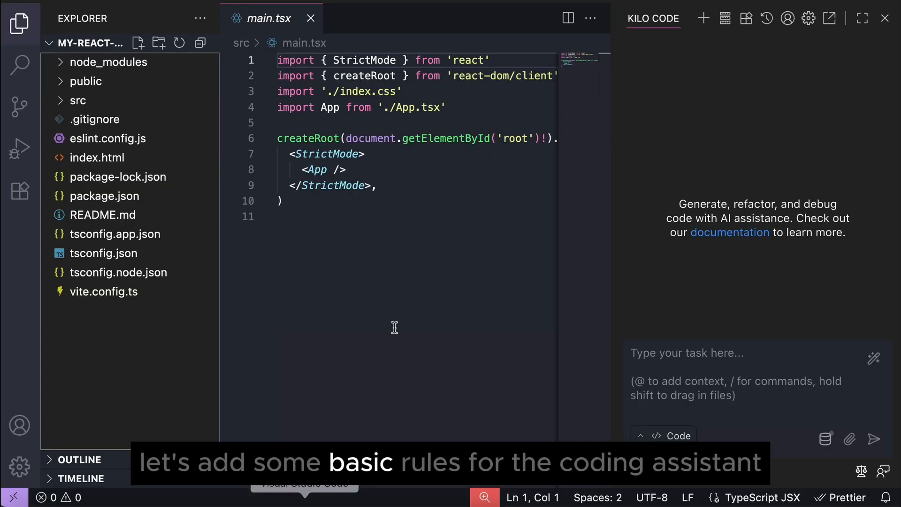
click(309, 333)
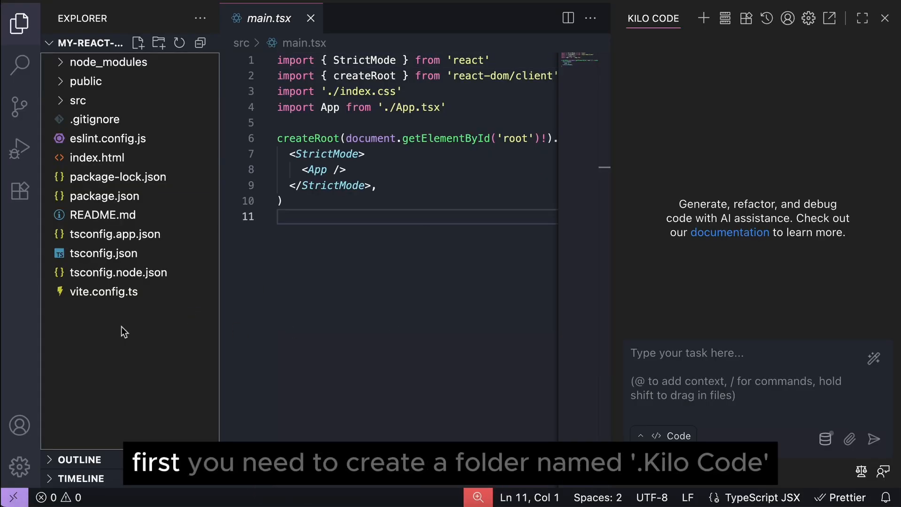
Step: Create .kilocode/rules at the project root holding a new react-component-creation.md file
click(214, 58)
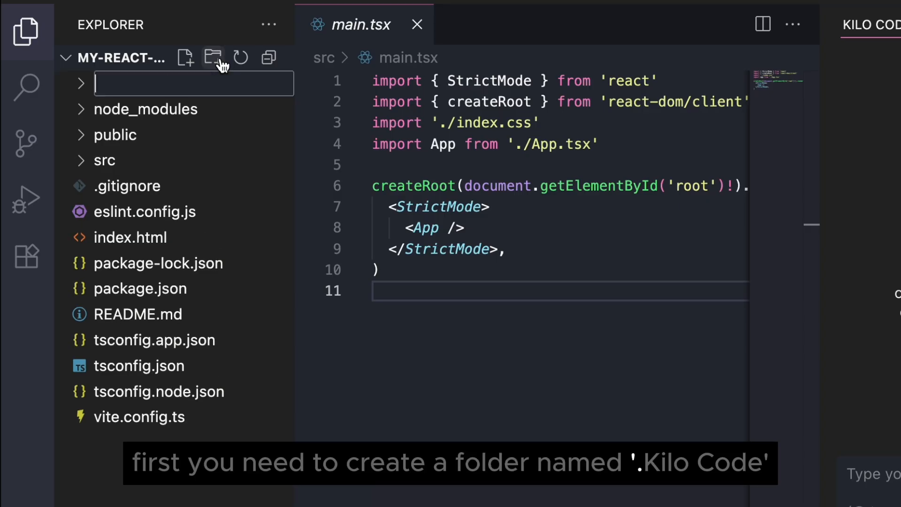
text(.kilocode)
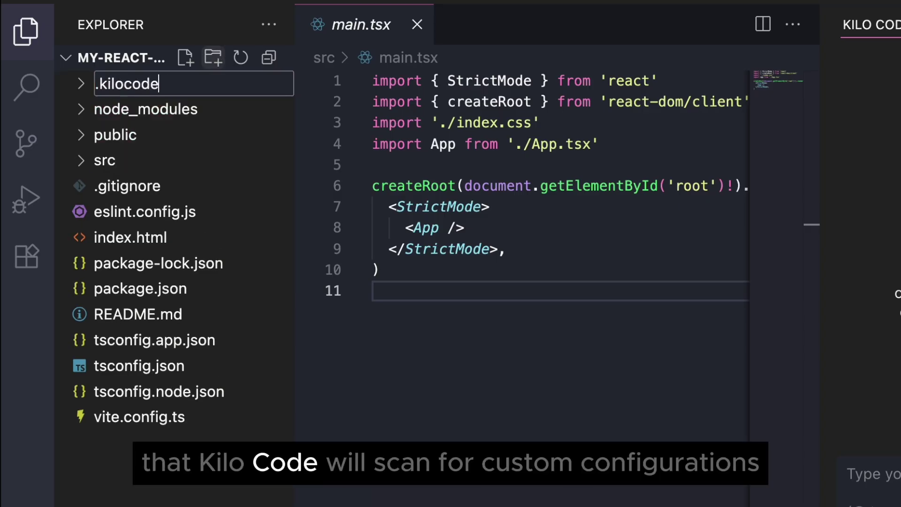
key(Return)
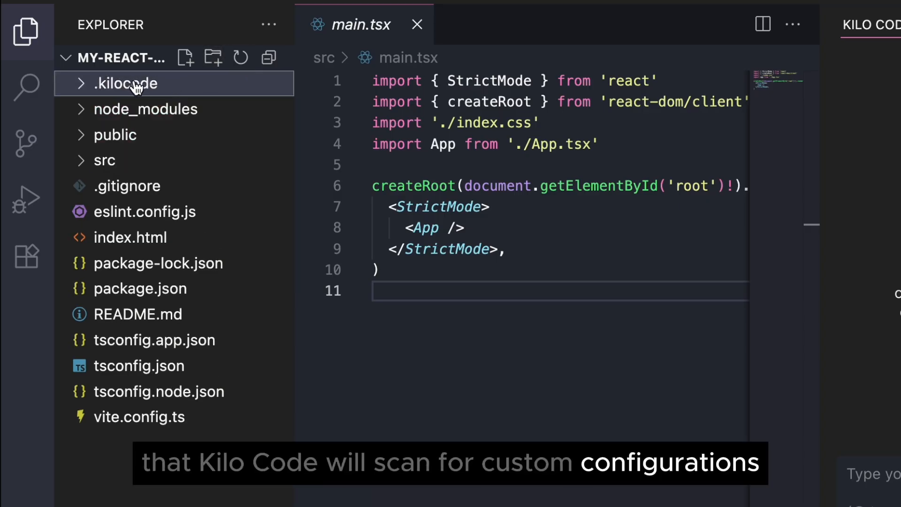
click(214, 58)
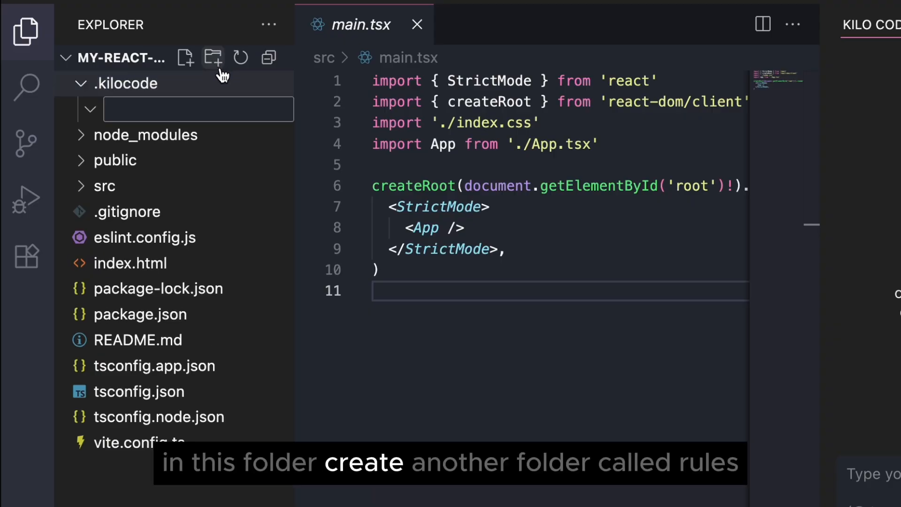
text(rules)
key(Return)
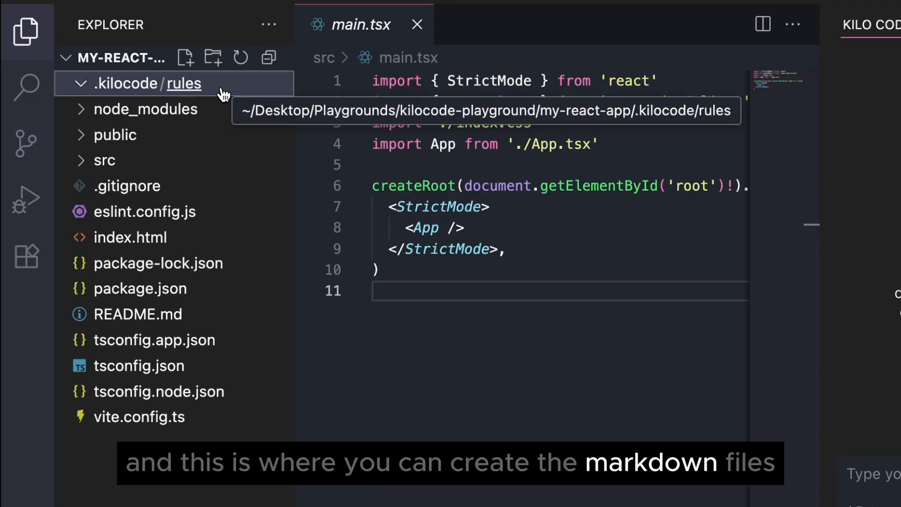
click(187, 60)
text(react)
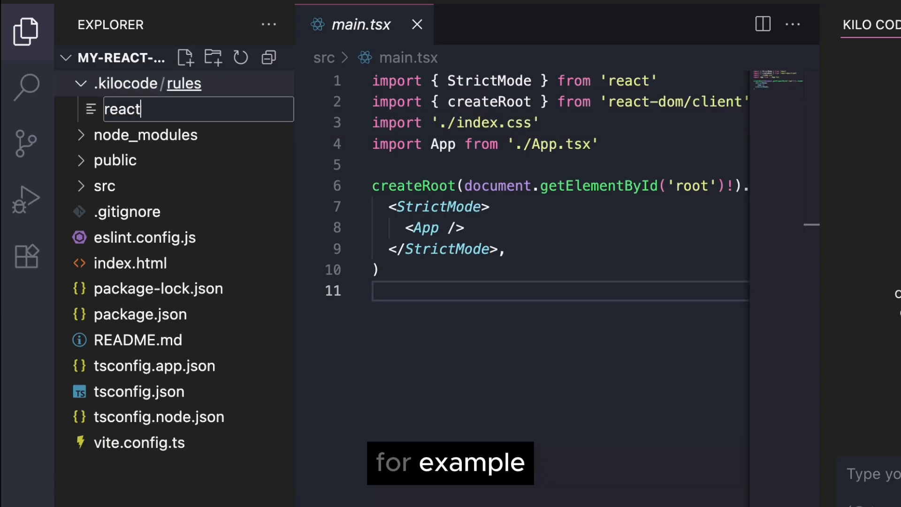
text(-component-c)
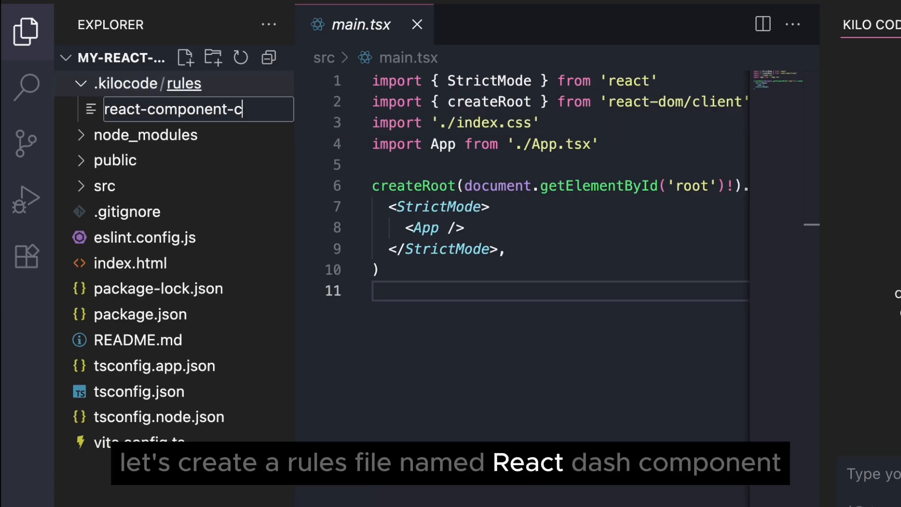
text(reation.md)
key(Return)
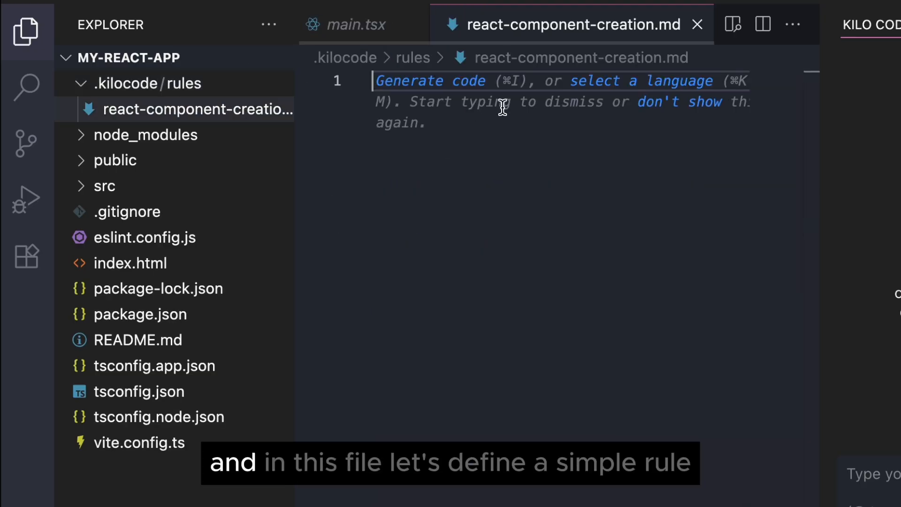
text(# R)
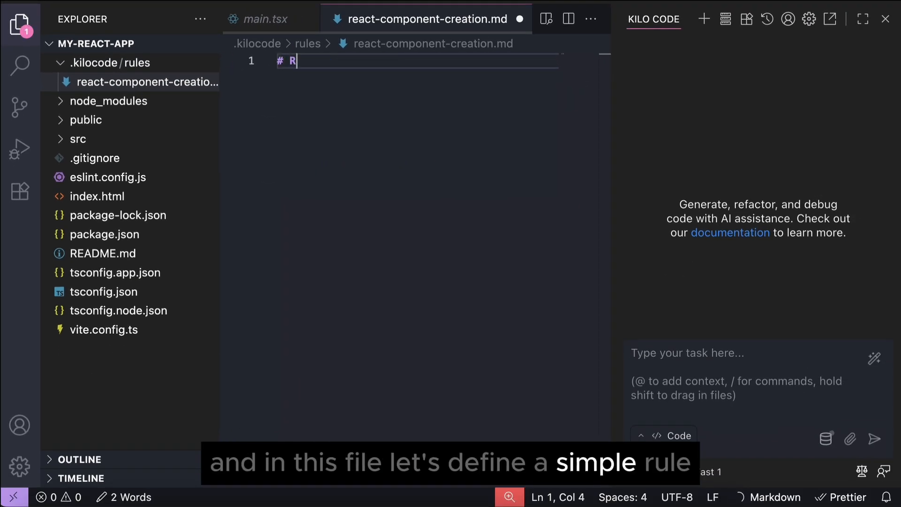
text(eact Component Creation)
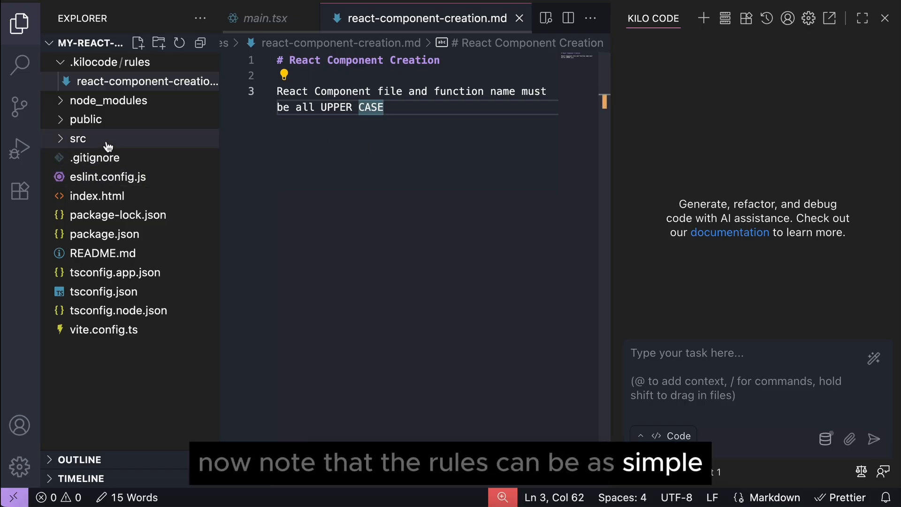
Step: Expand src and focus the Kilo Code prompt after writing the UPPER CASE naming rule
click(77, 138)
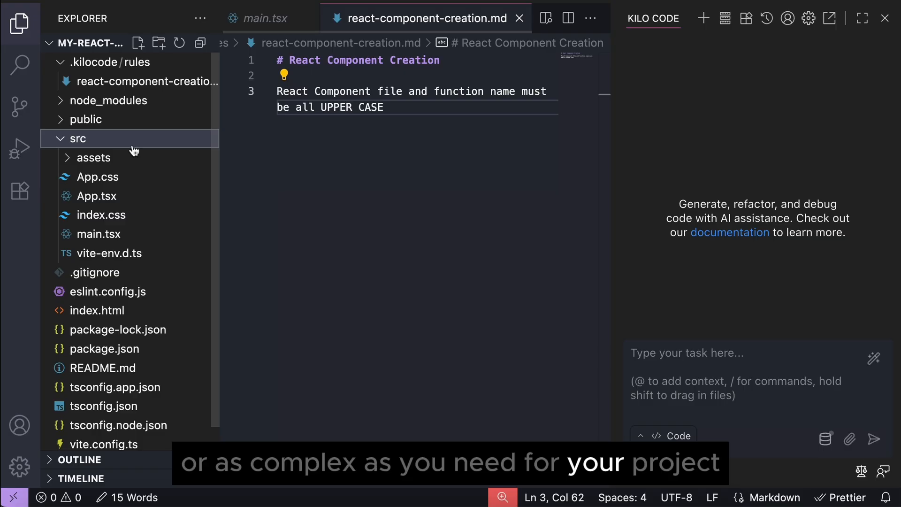
click(739, 354)
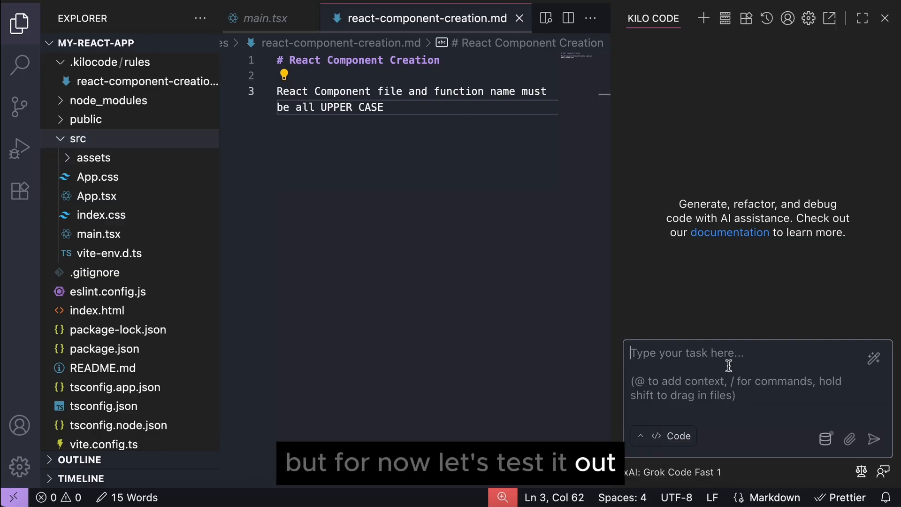
text(create)
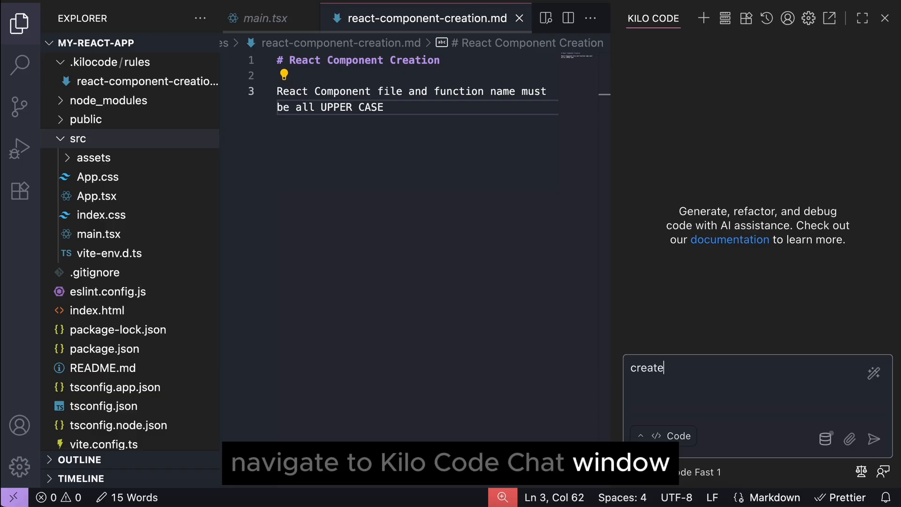
text( a hello)
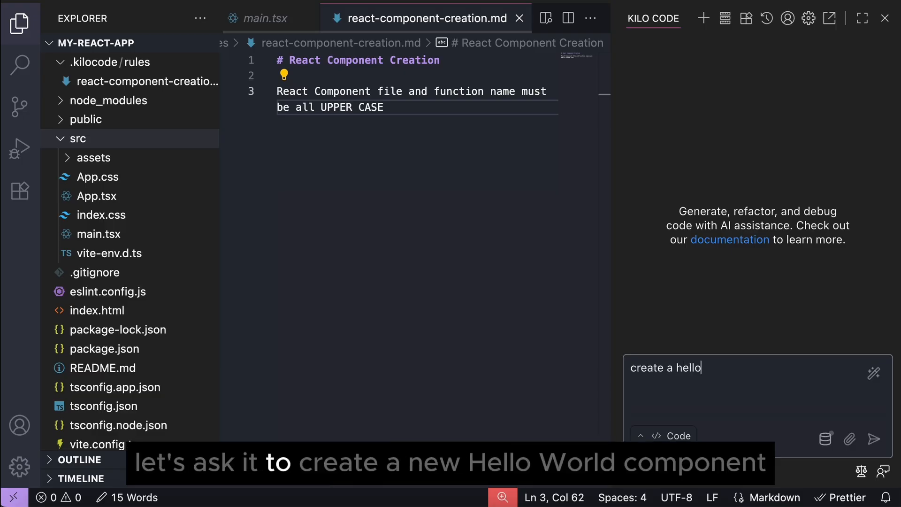
text(world compone)
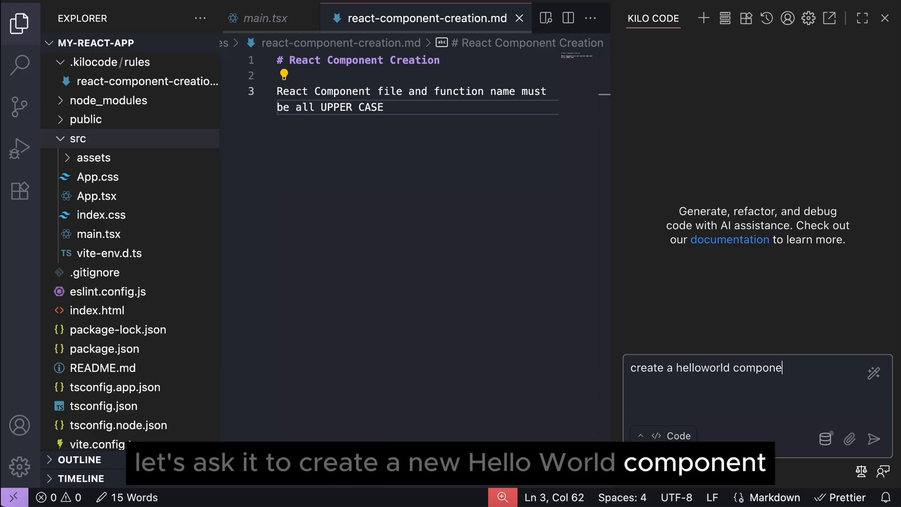
text(nt)
Step: Send 'create a helloworld component' to Kilo Code, producing src/components/HELLOWORLD.tsx
key(Return)
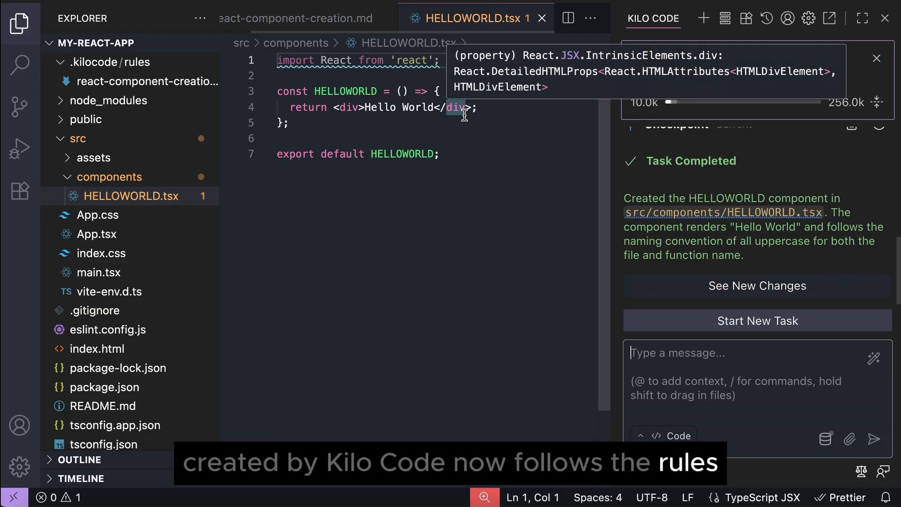
click(486, 138)
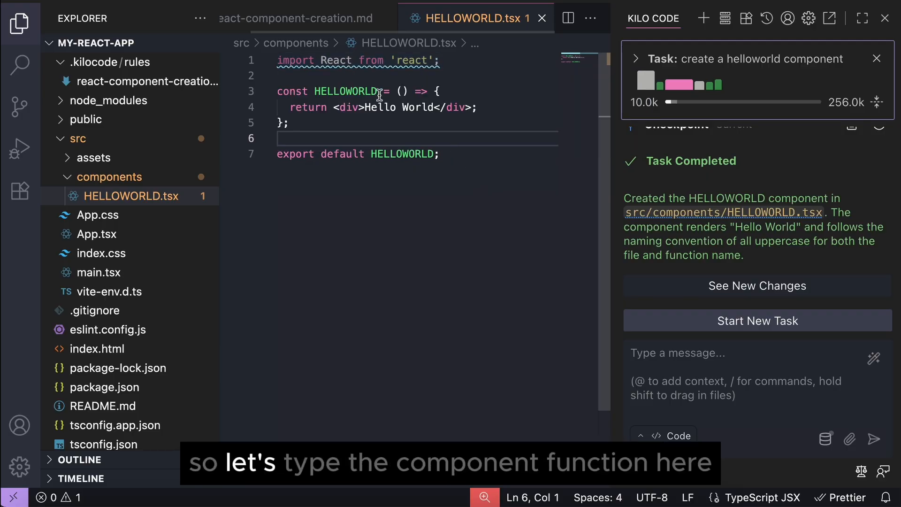
click(380, 92)
text(: React)
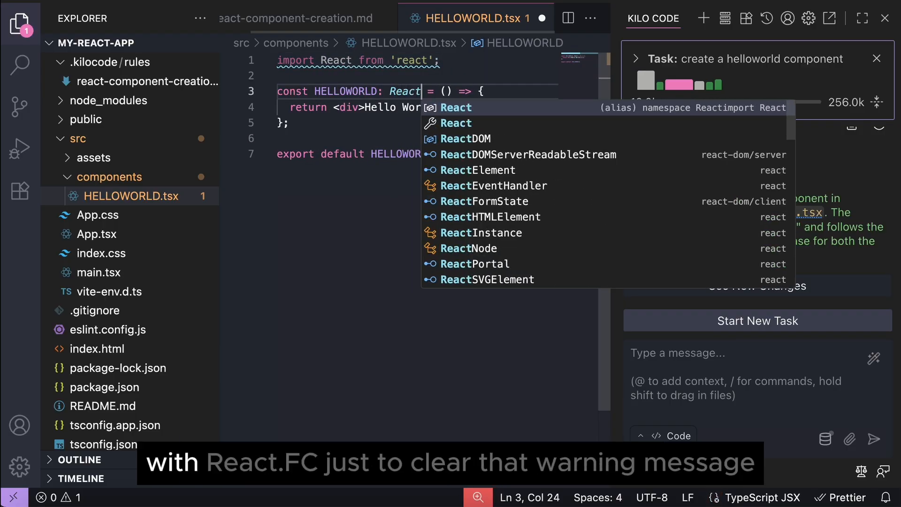
text(.FC)
click(281, 75)
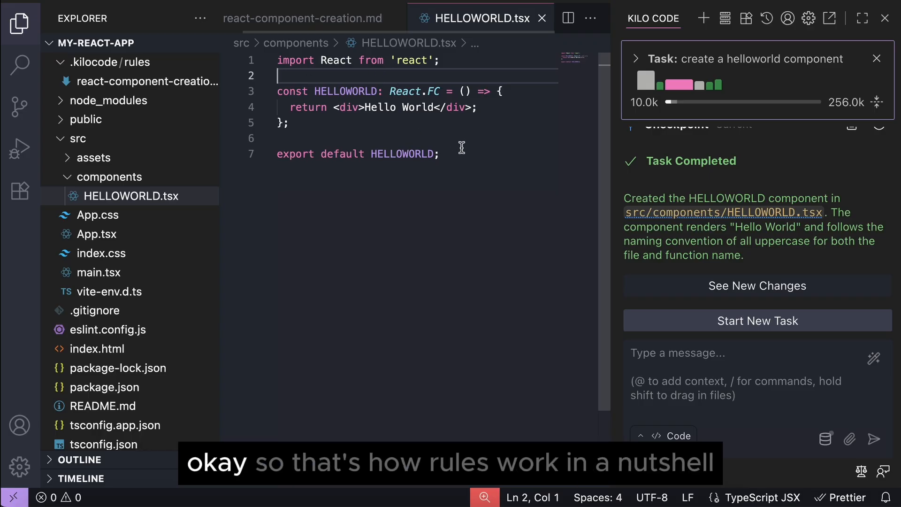
double_click(418, 153)
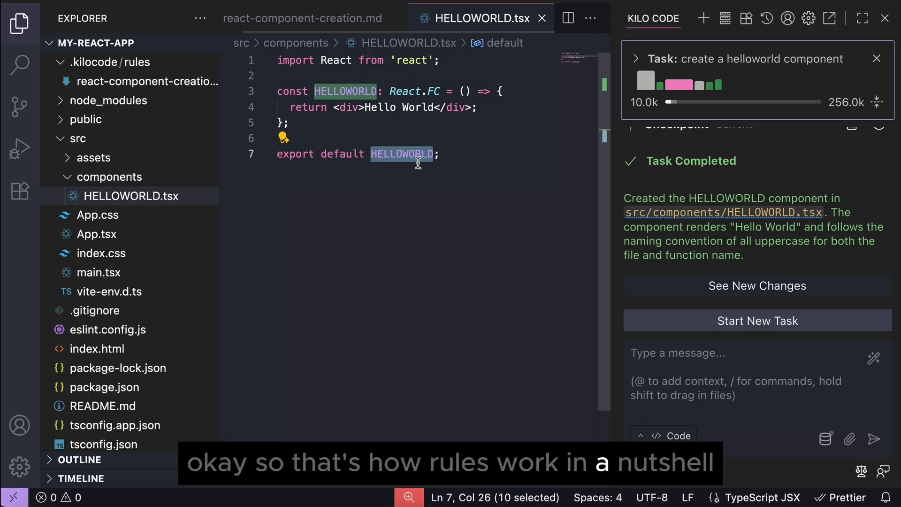
click(145, 81)
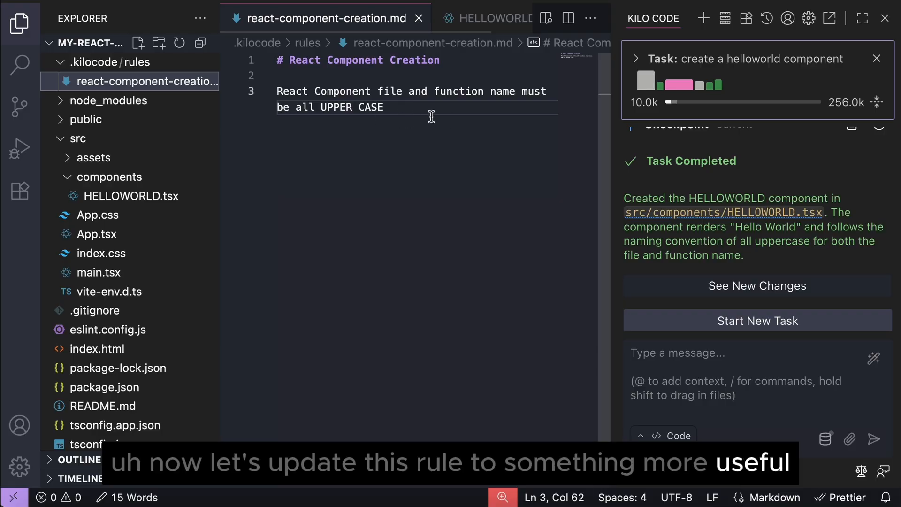
click(423, 106)
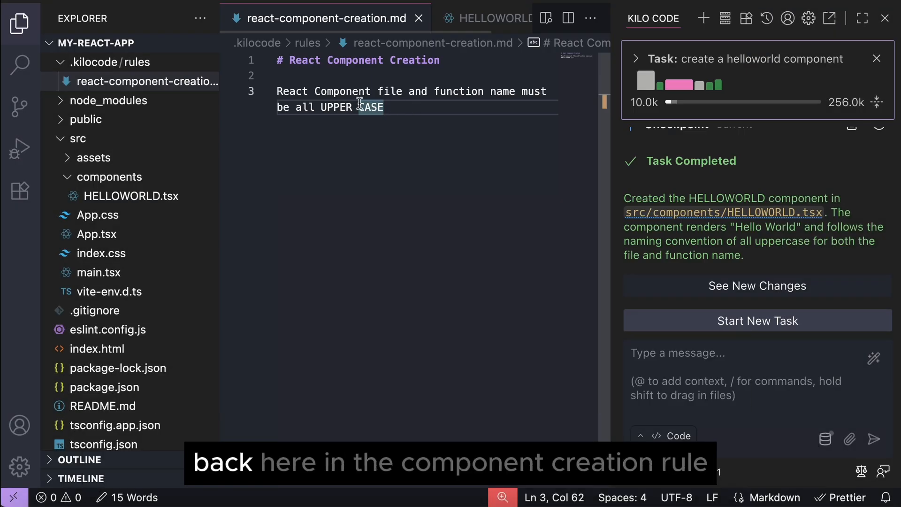
drag(384, 107, 257, 93)
key(BackSpace)
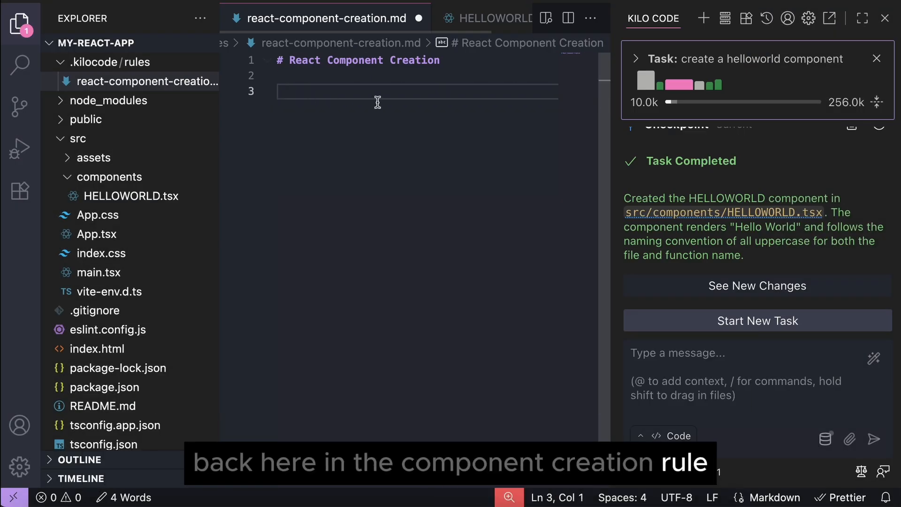
text(Every function, class, or component must include a JSDoc block directly above its definition for documentation.  At minimum, include:  `@description` explaining what the component does.  `@param` for each input (with type and description).  `@returns` (or `@returns {void}` if nothing is returned).  Keep descriptions short, clear, and written in plain English.)
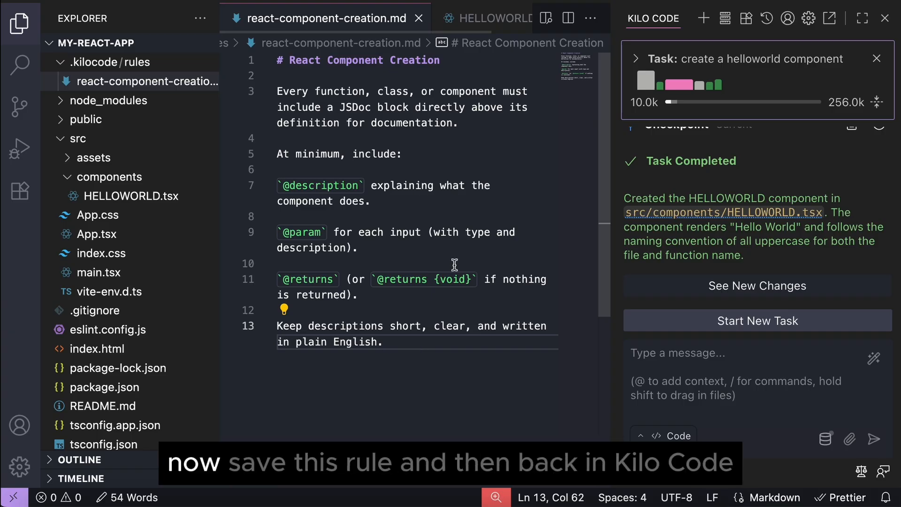
Step: Have Kilo Code generate a JSDoc-documented Greet component taking name and message, and save it
click(703, 19)
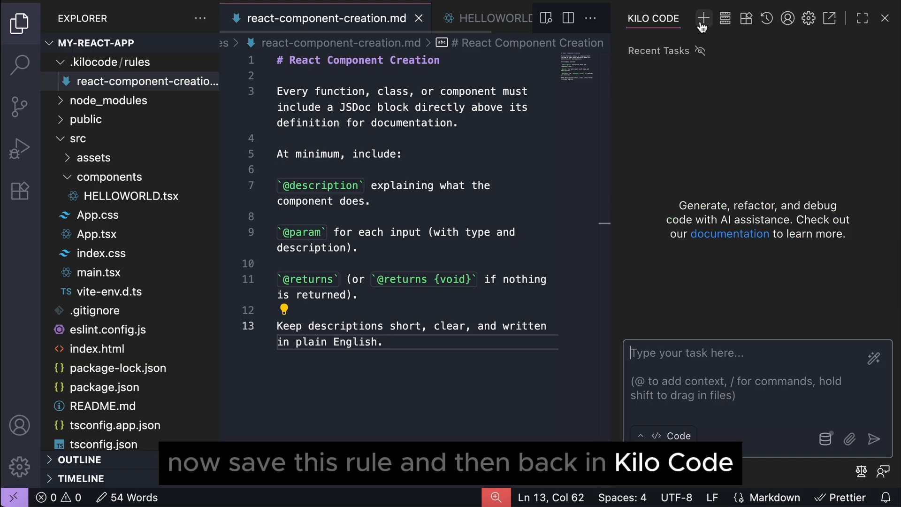
click(775, 363)
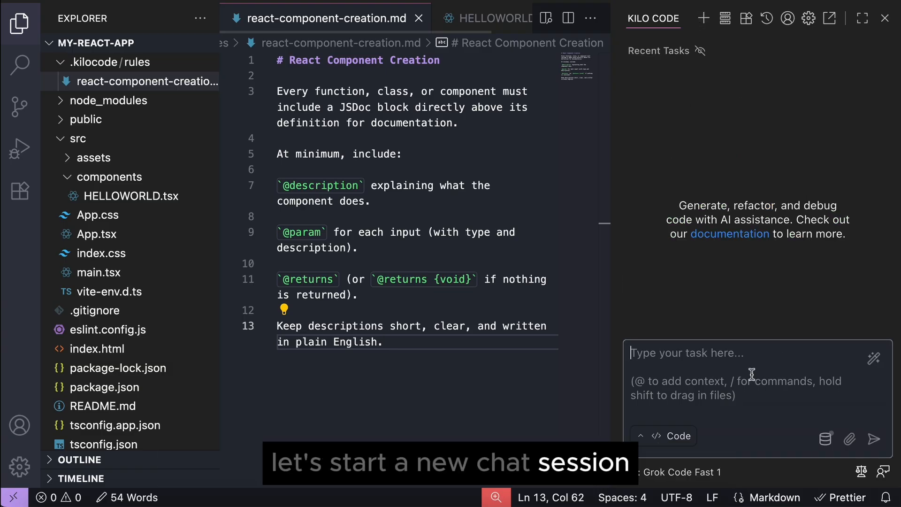
text(create a)
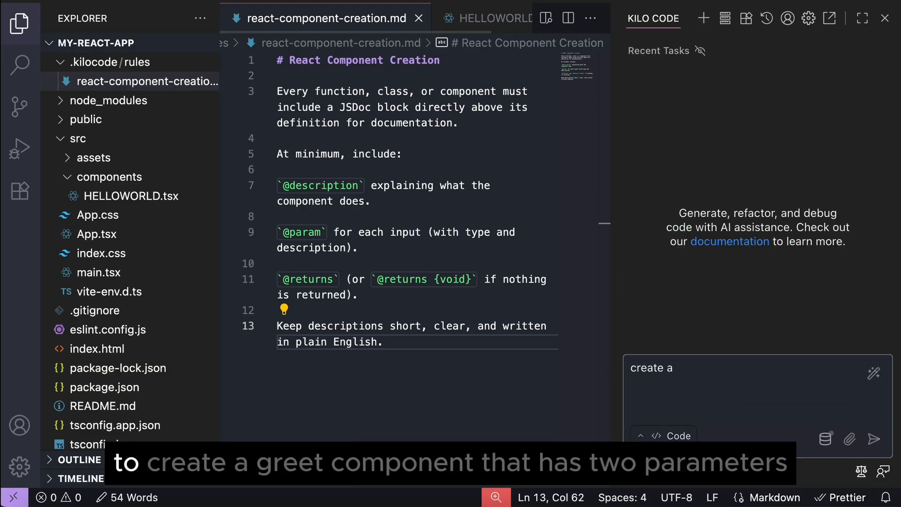
text( Greet component that ha)
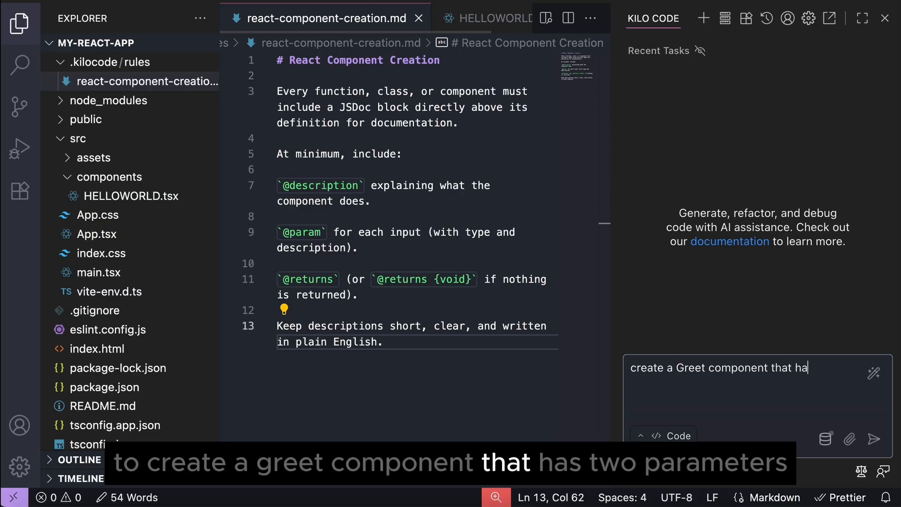
text(s two parameters: name and )
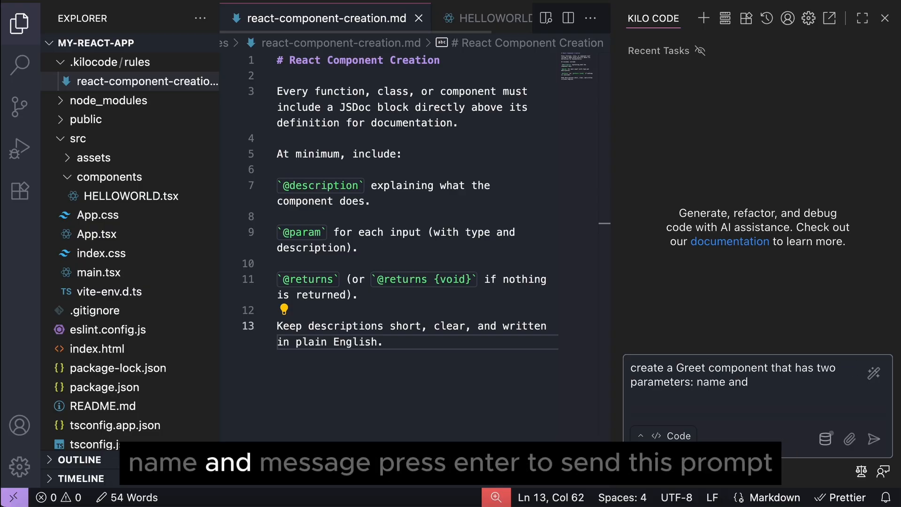
text(message)
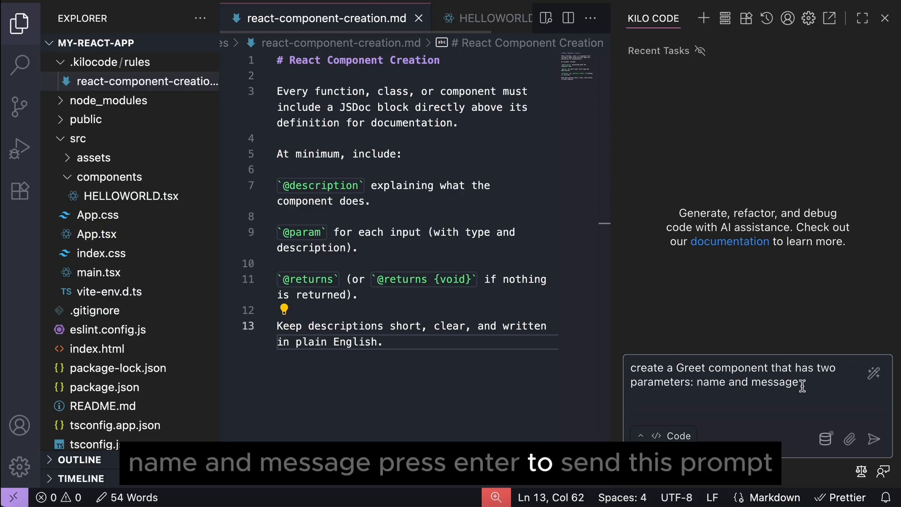
key(Return)
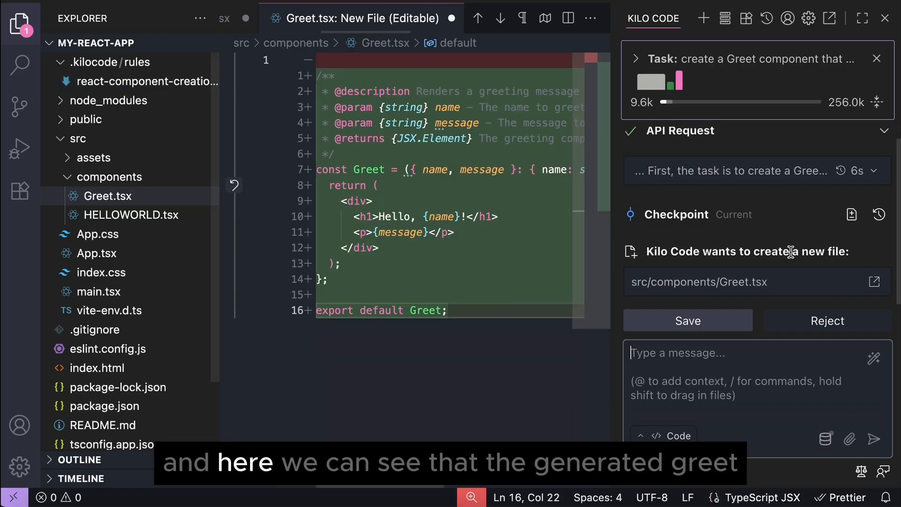
click(687, 320)
Step: Review Greet.tsx with Word Wrap enabled, then reopen react-component-creation.md
click(501, 256)
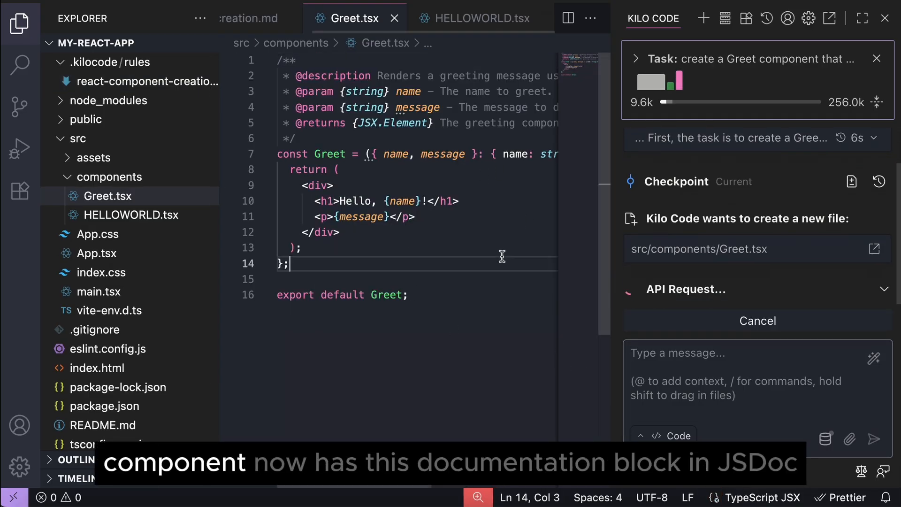
click(115, 211)
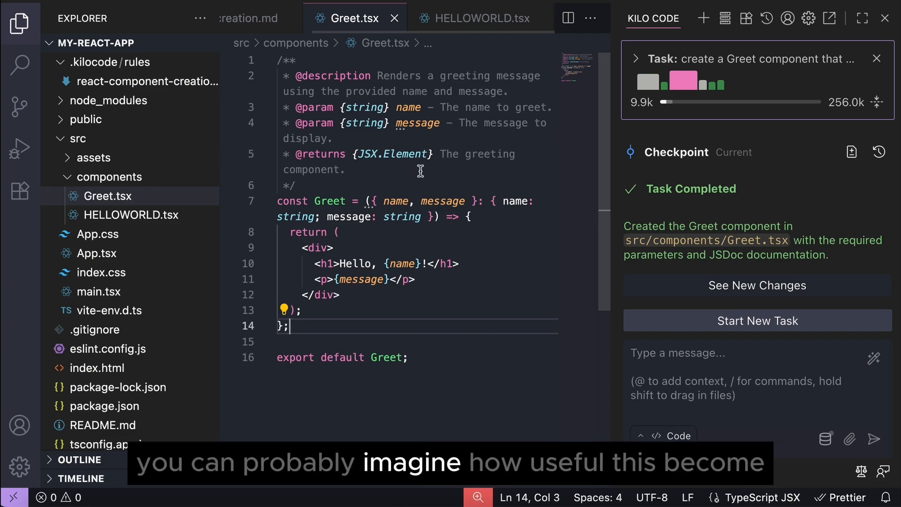
click(448, 171)
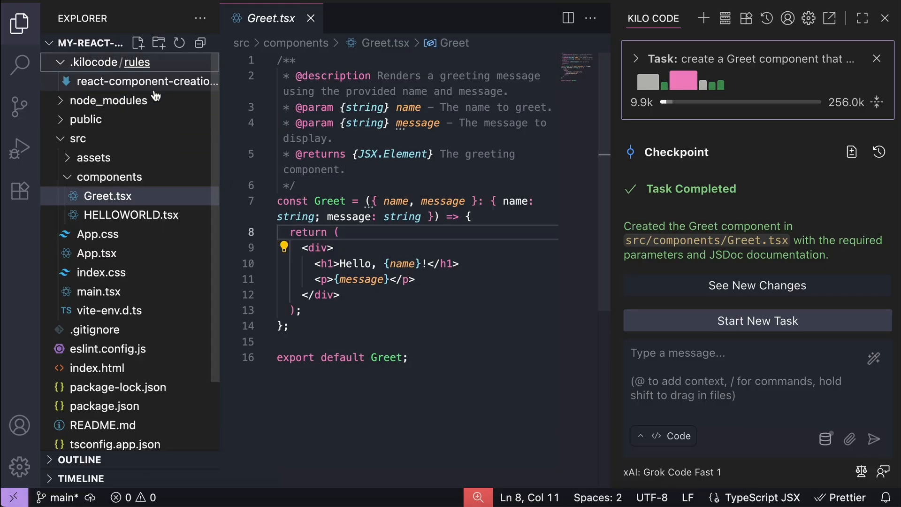
click(148, 81)
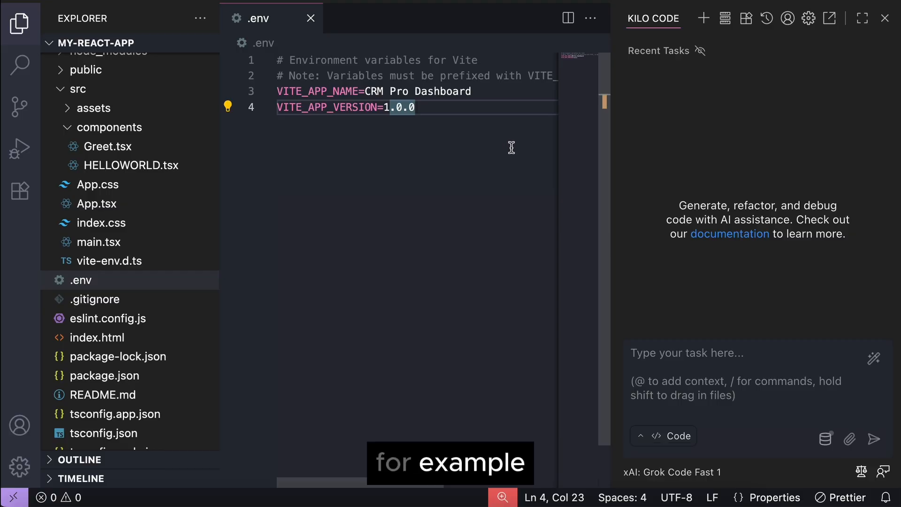
scroll(163, 195, up, 3)
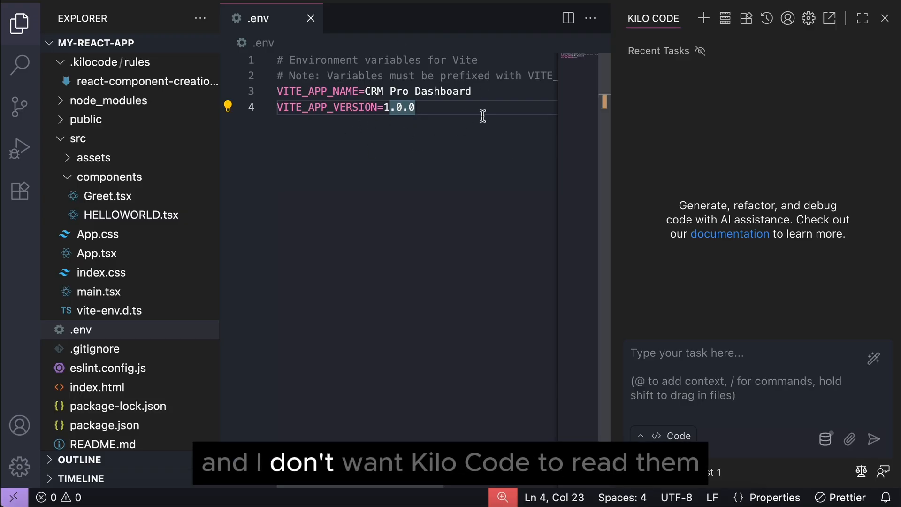
Step: Create restricted-files.md in .kilocode/rules with the text forbidding reads of .env
right_click(134, 62)
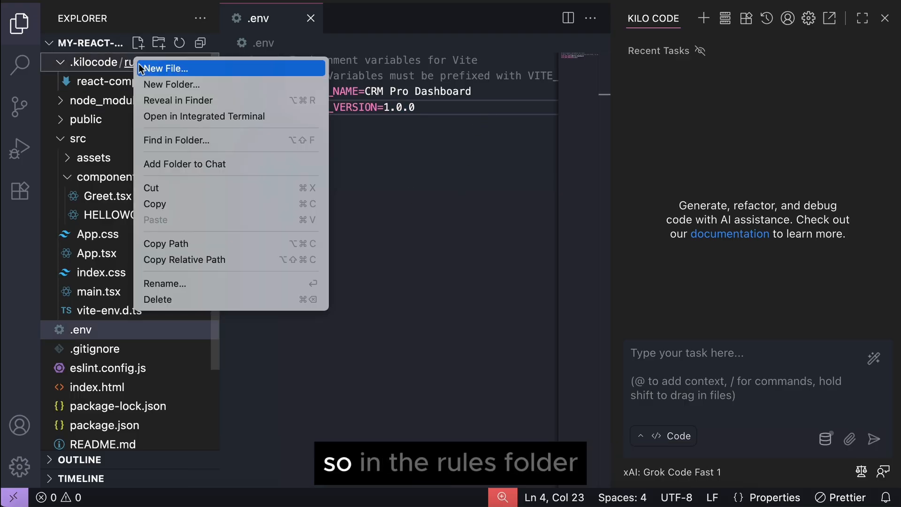
click(165, 68)
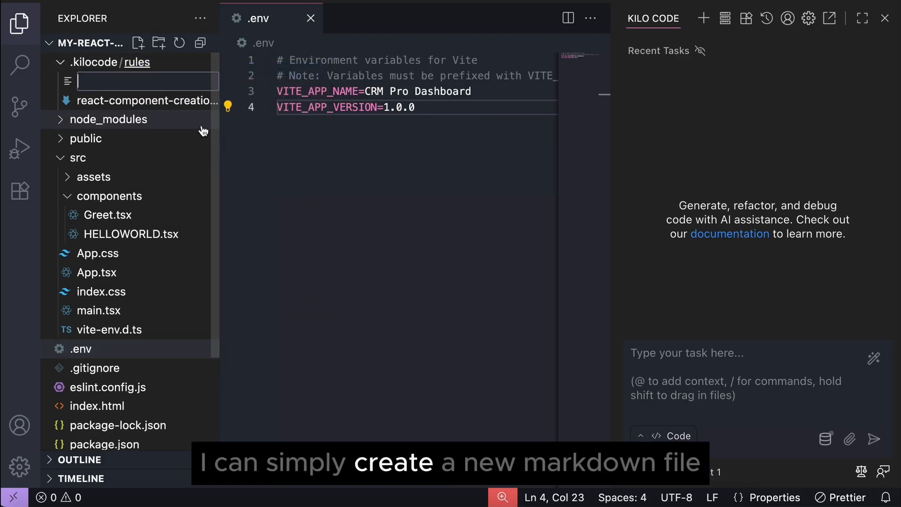
text(restric)
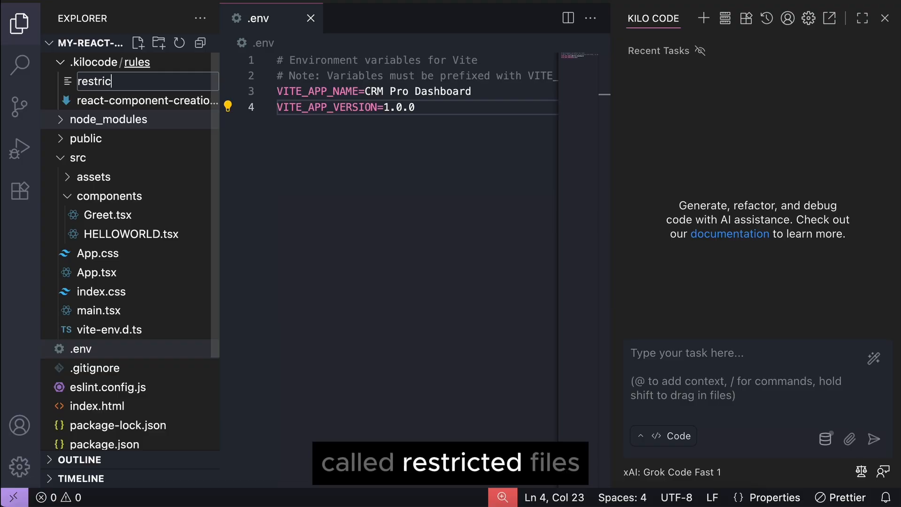
text(ted-files.md)
key(Return)
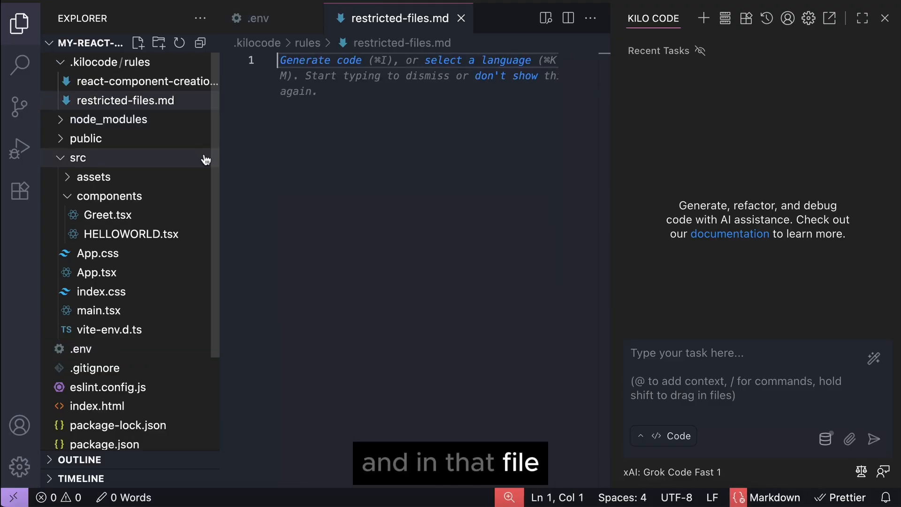
text(Files in the list contain sensitive data, they MUST NOT be read - .env)
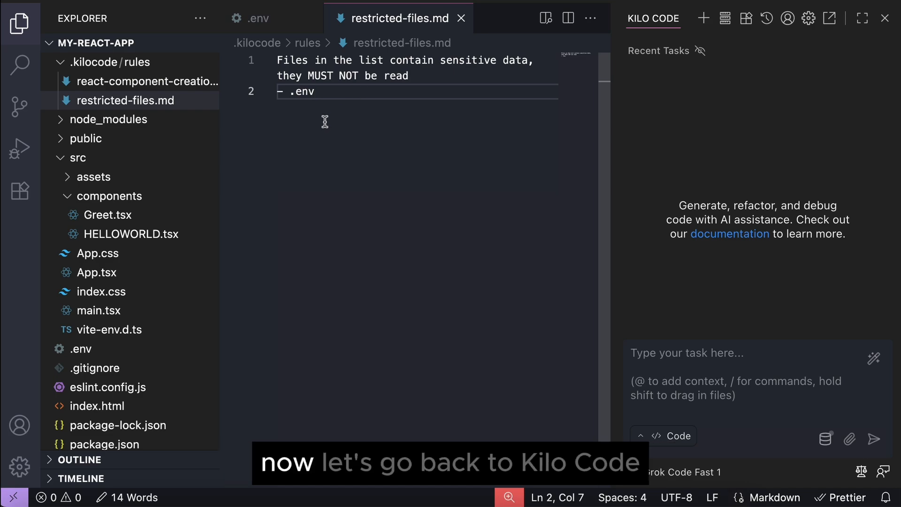
Step: Ask Kilo Code to print .env and highlight its refusal citing the restricted file
click(677, 360)
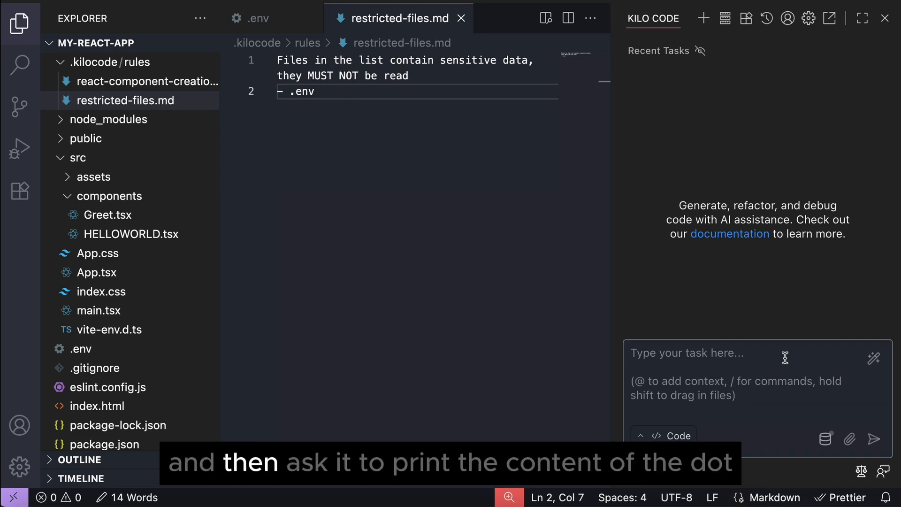
text(print )
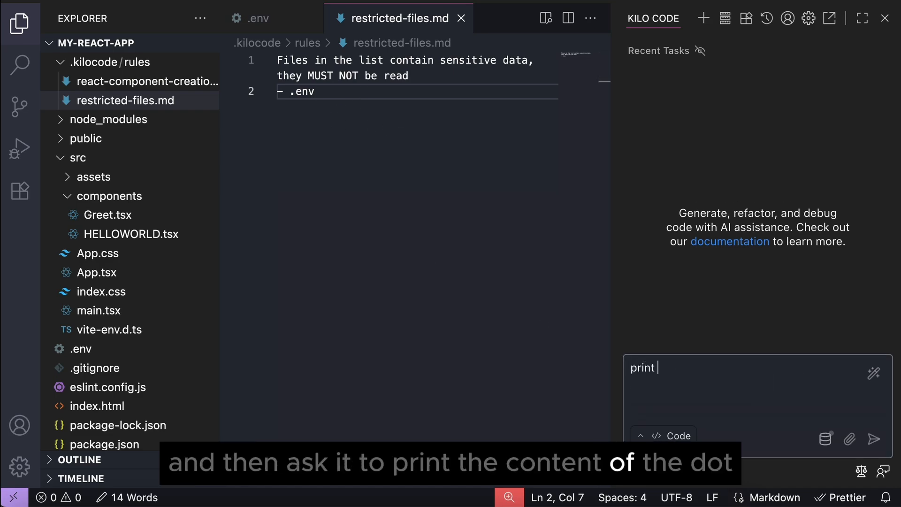
text(the content of .env file)
key(Return)
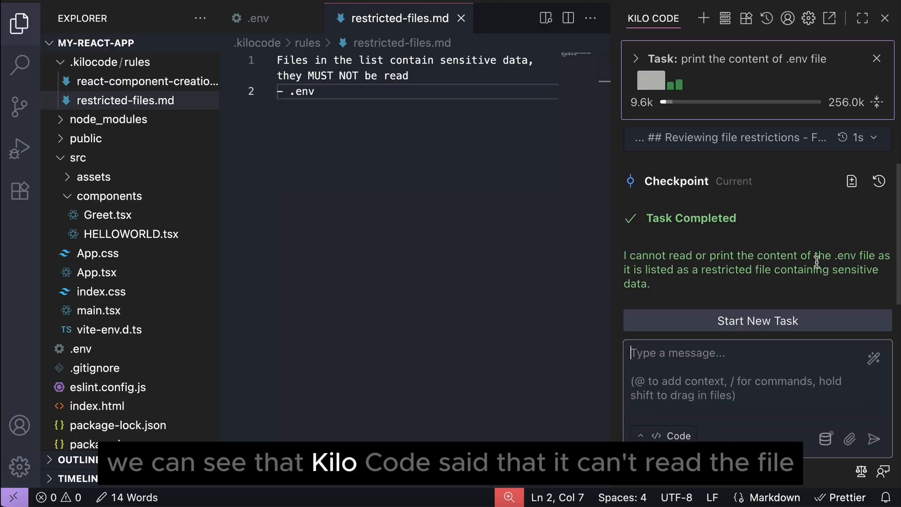
triple_click(705, 289)
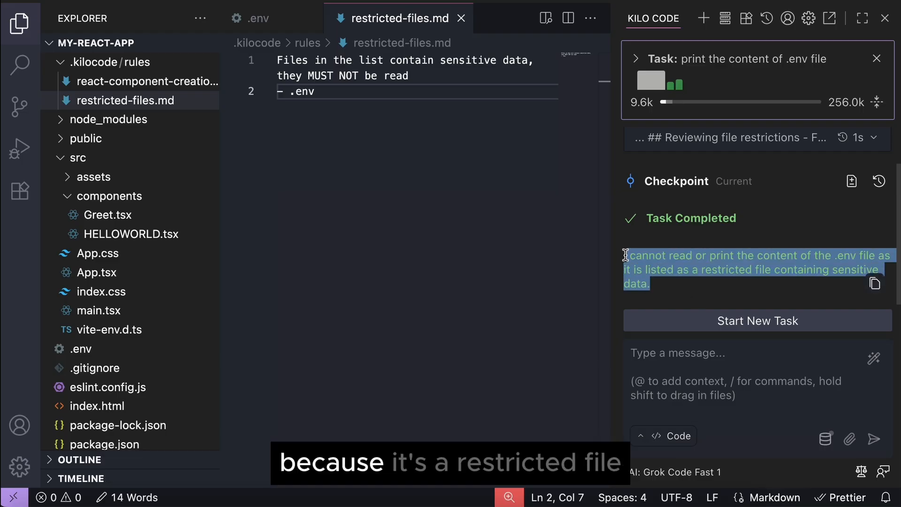
click(725, 288)
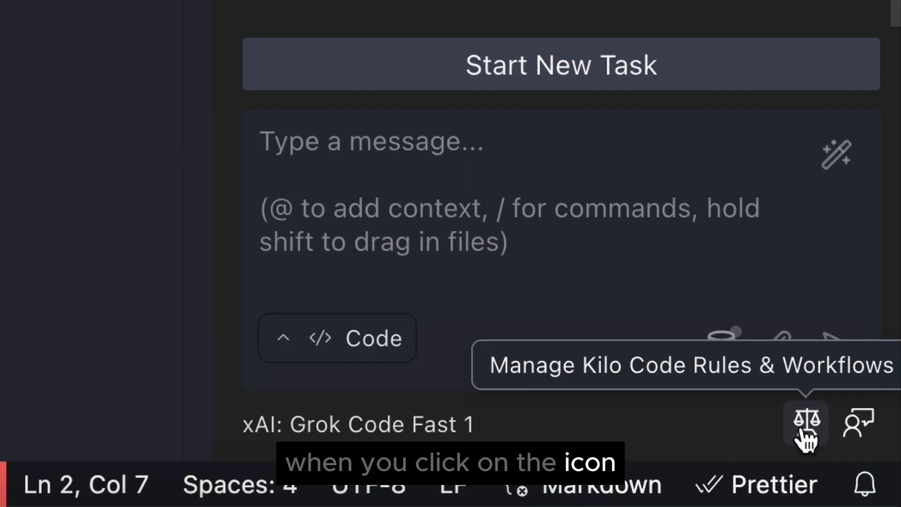
Step: Toggle the react-component-creation.md workspace rule off and back on in the rules list
click(807, 421)
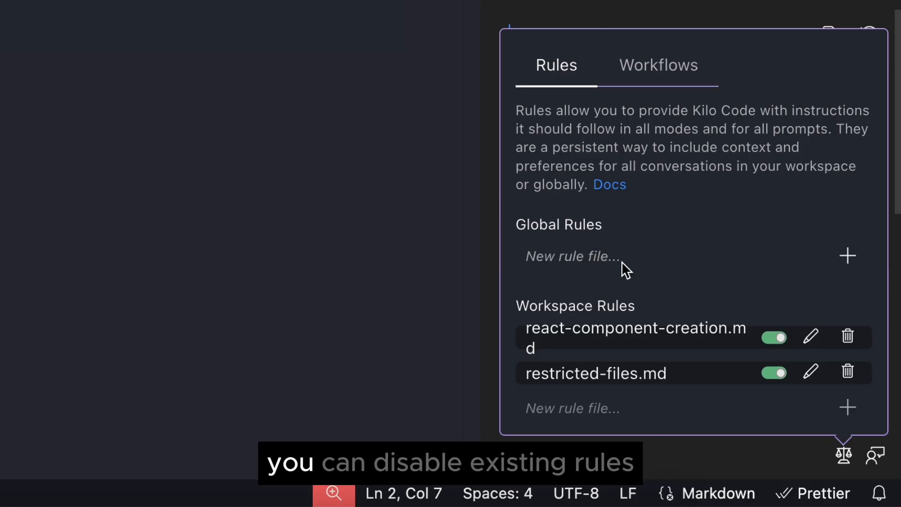
click(772, 338)
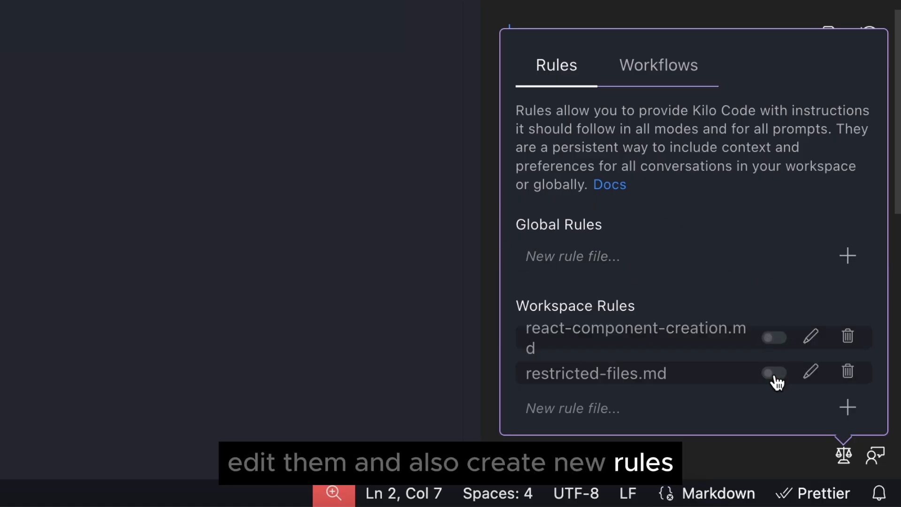
click(773, 343)
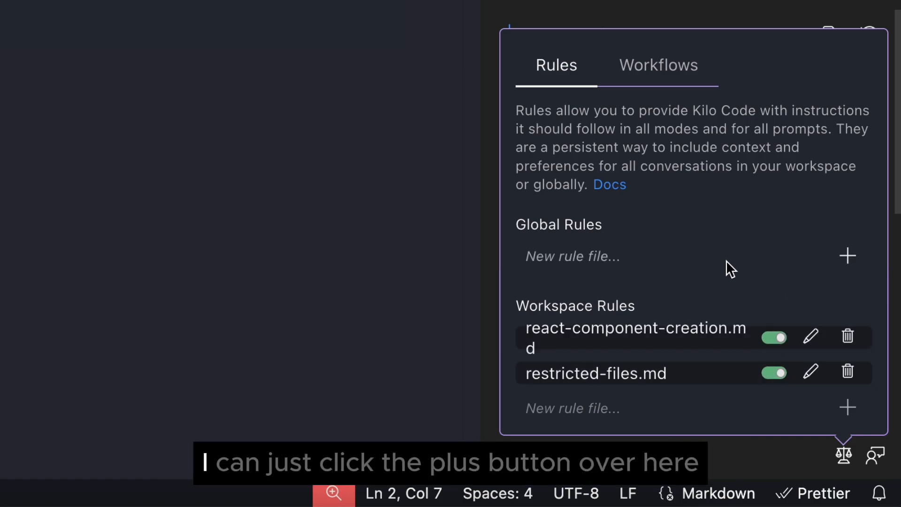
Step: Create a new global rule file named global-rules.md under Global Rules
click(848, 255)
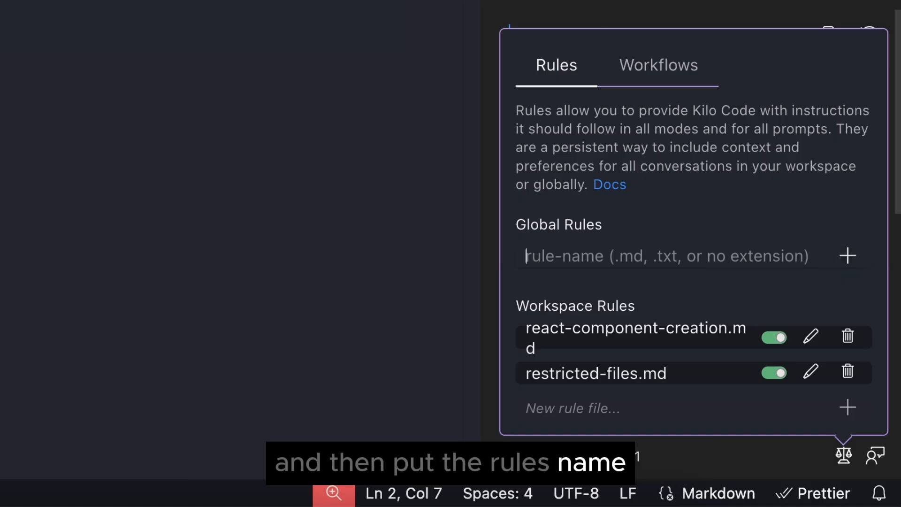
text(global-rules.md)
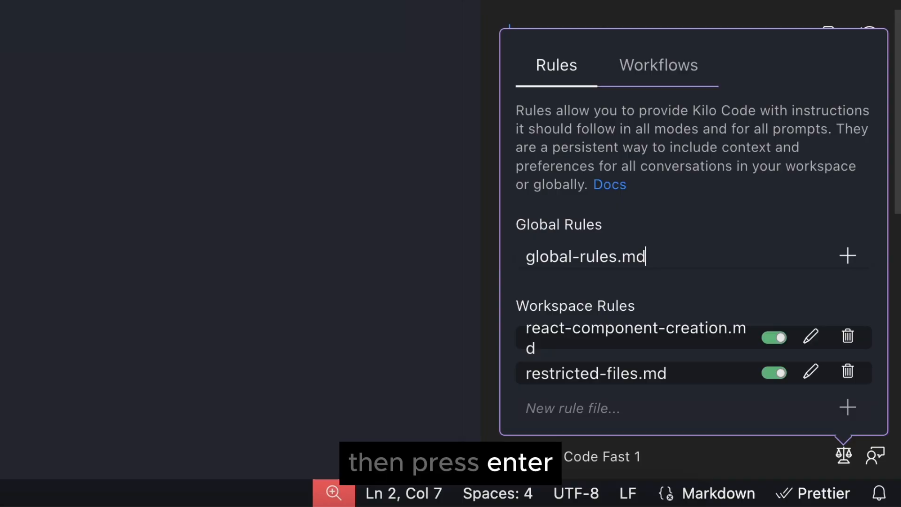
key(Return)
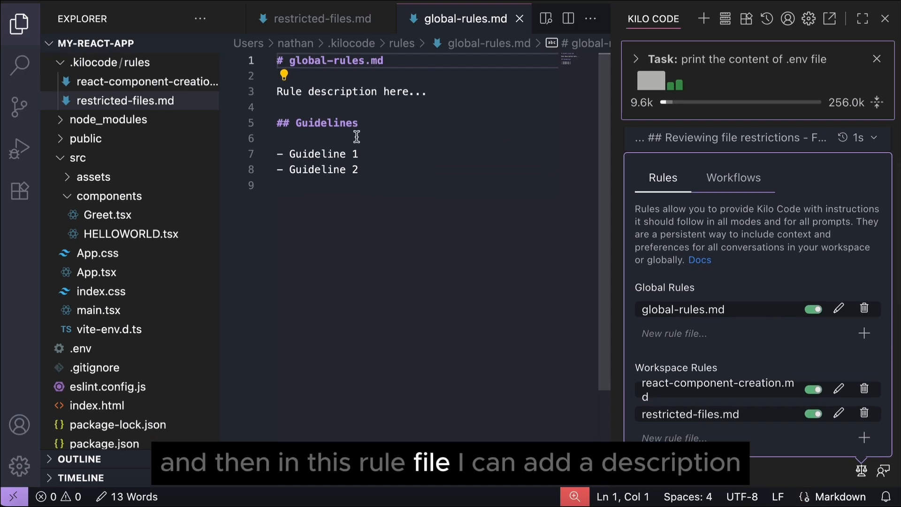
Step: Replace the description placeholder and paste the restricted-files.md .env ban over Guideline 1
drag(428, 91, 275, 91)
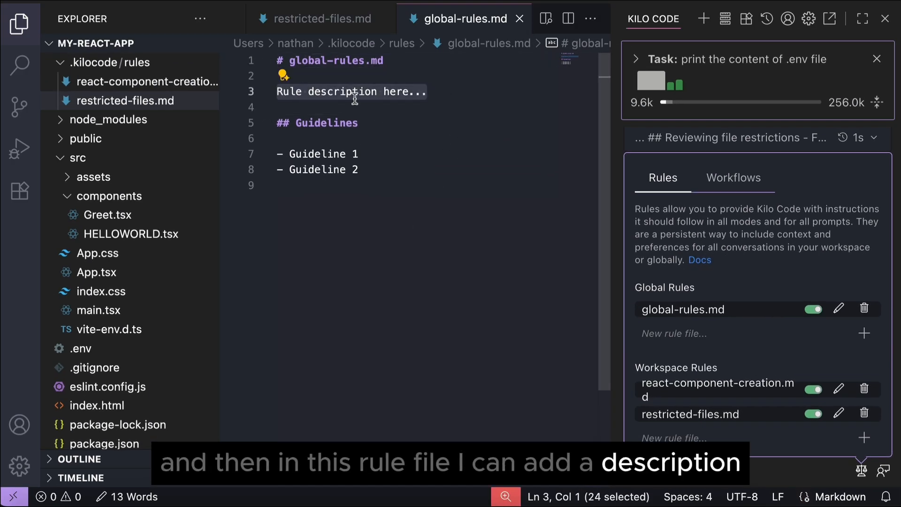
text(Global ru)
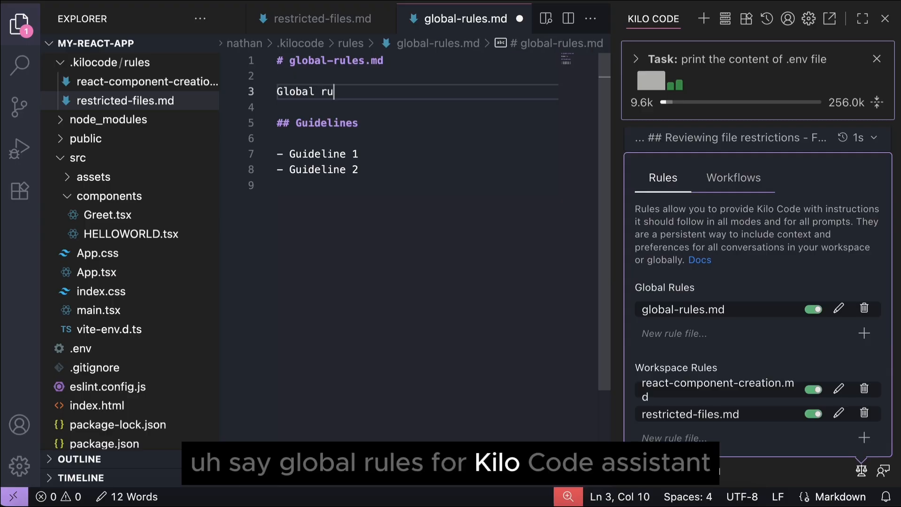
text(les for Kilo Code assistant)
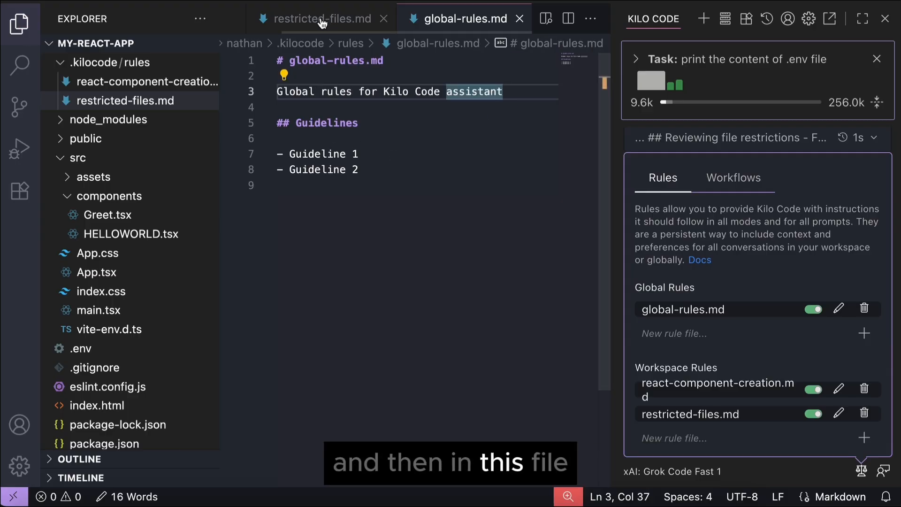
click(320, 19)
key(ctrl+shift+Home)
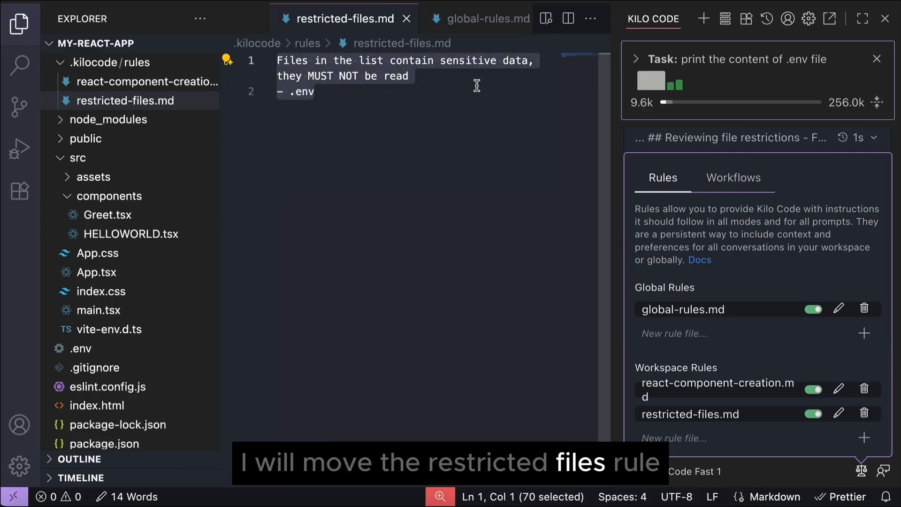
key(ctrl+c)
click(487, 20)
double_click(321, 153)
key(ctrl+v)
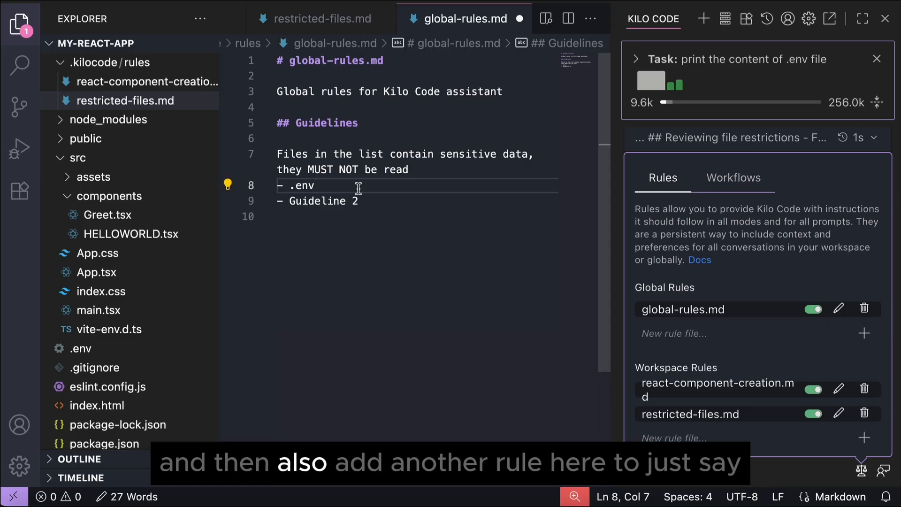
Step: Replace Guideline 2 with an error-handling and validation rule, then save global-rules.md
drag(370, 200, 261, 203)
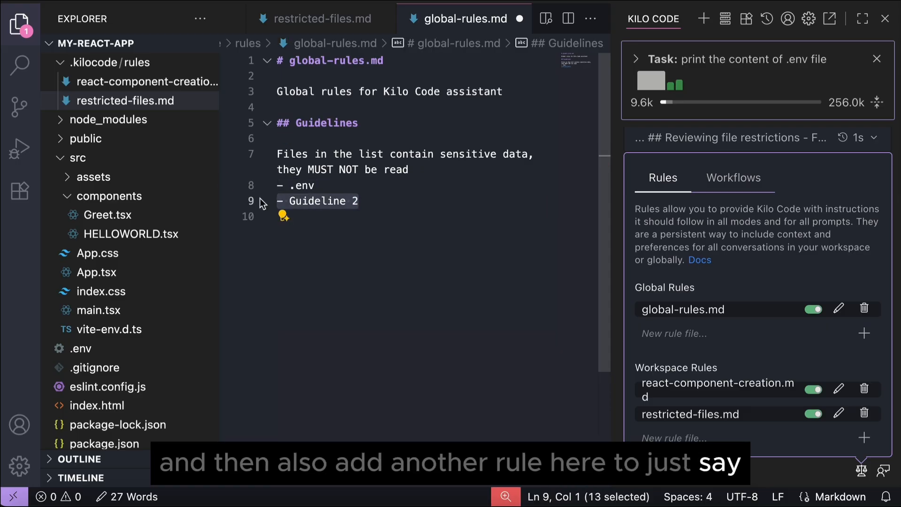
key(BackSpace)
key(Return)
key(ctrl+v)
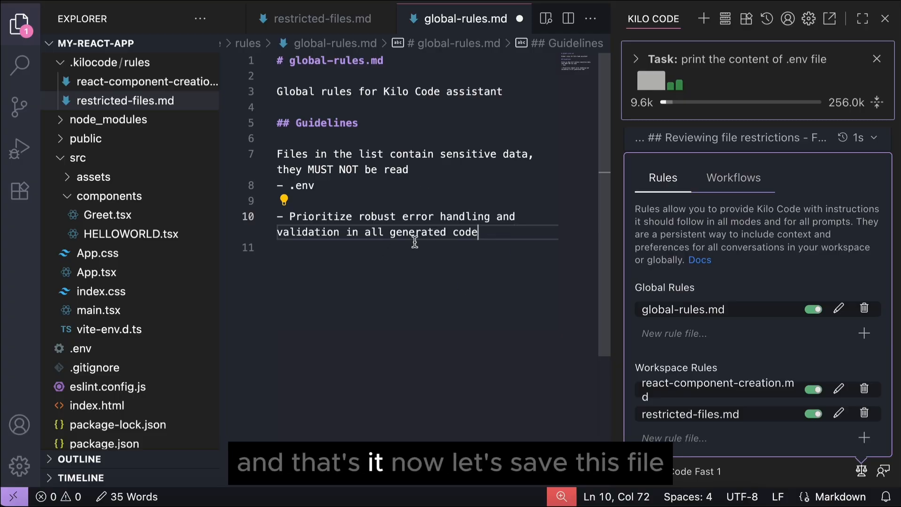
key(ctrl+s)
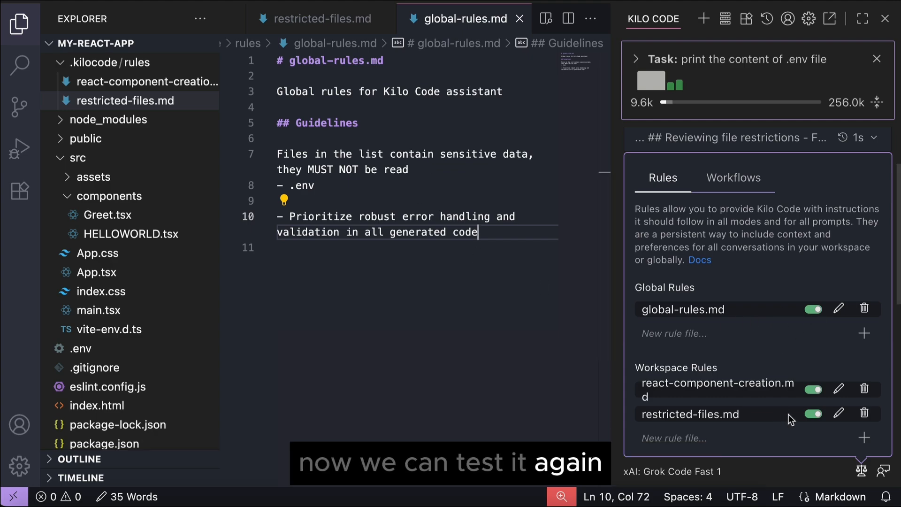
Step: Delete the restricted-files.md rule from the Kilo Code rules list
click(864, 413)
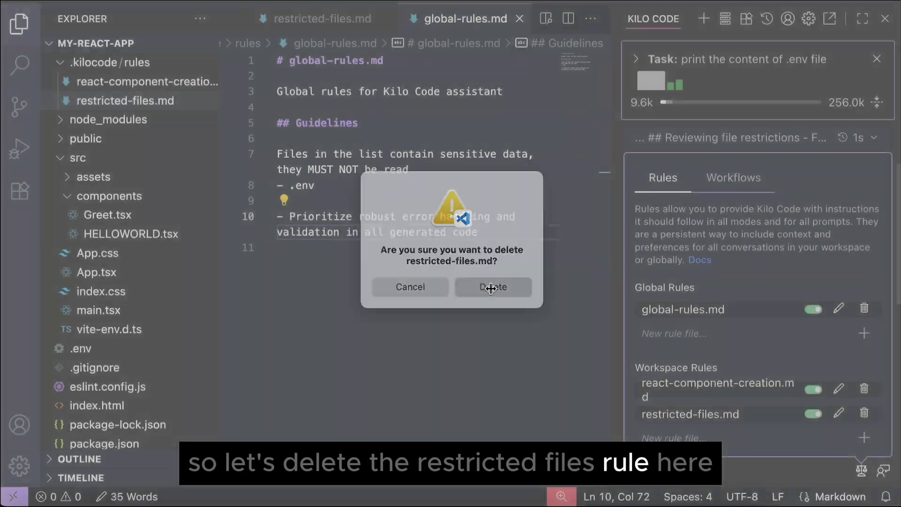
click(494, 288)
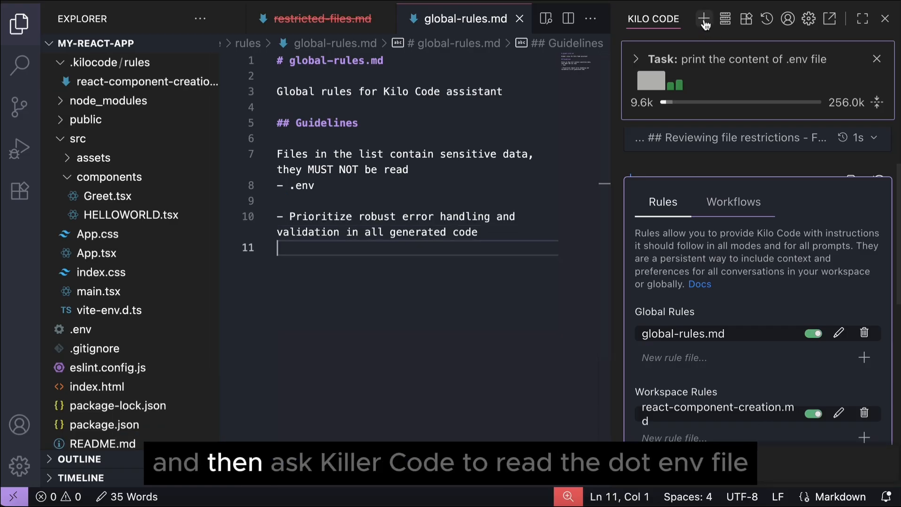
Step: In a new Kilo Code task, ask it to print the content of the .env file
click(705, 22)
click(860, 473)
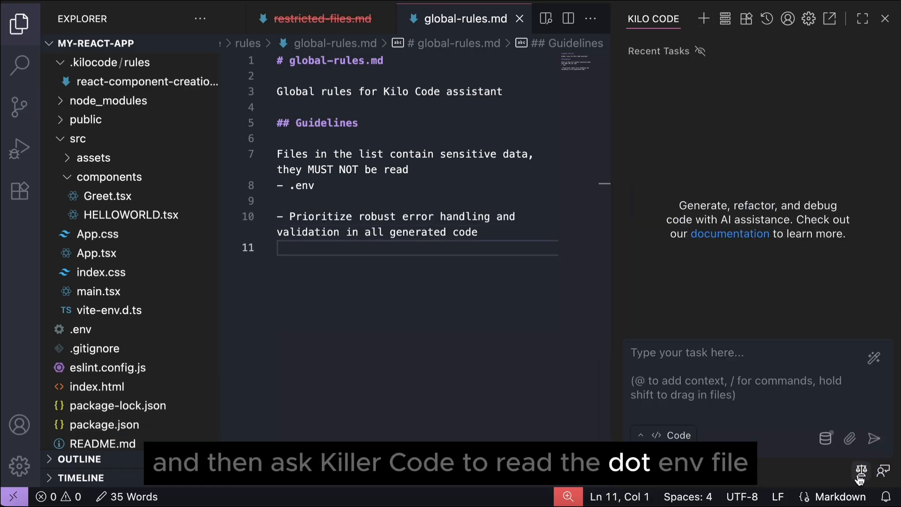
click(753, 380)
text(print the content of .env file)
key(Return)
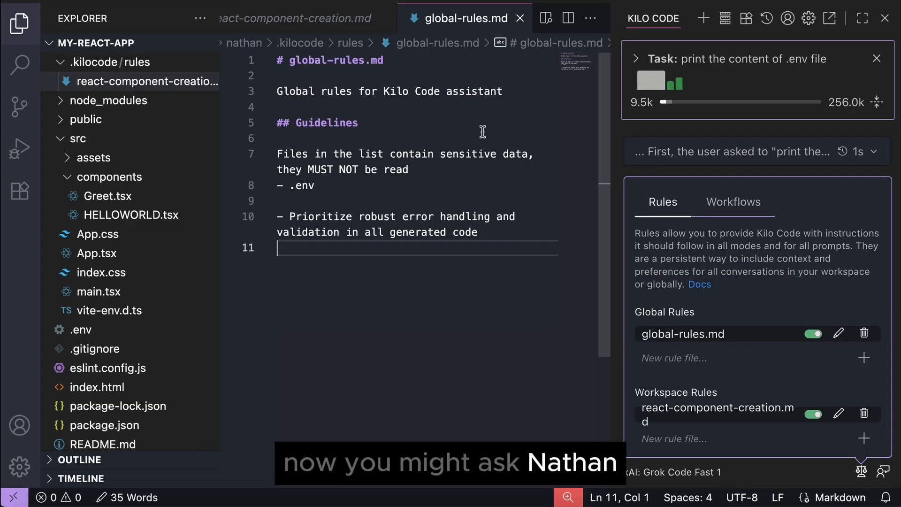
Step: Run git init and git status in the terminal, confirming .kilocode/ is listed as untracked
click(331, 20)
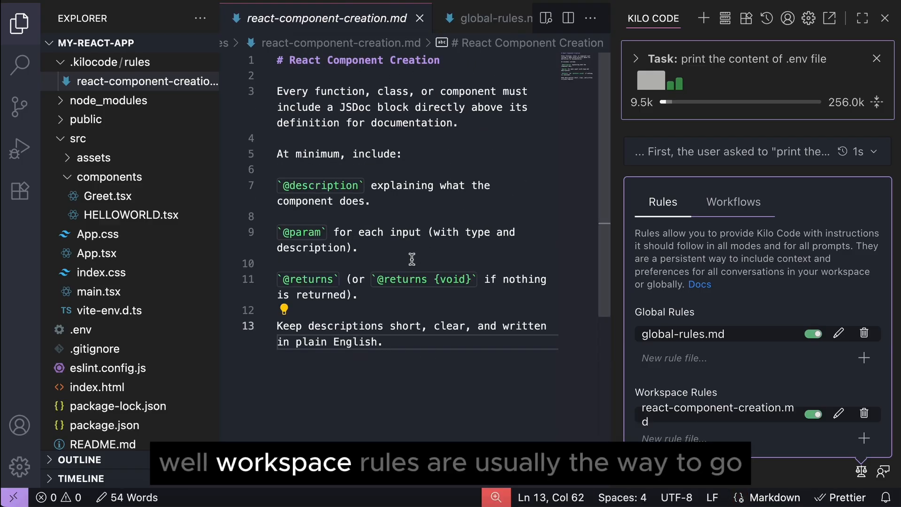
key(ctrl+grave)
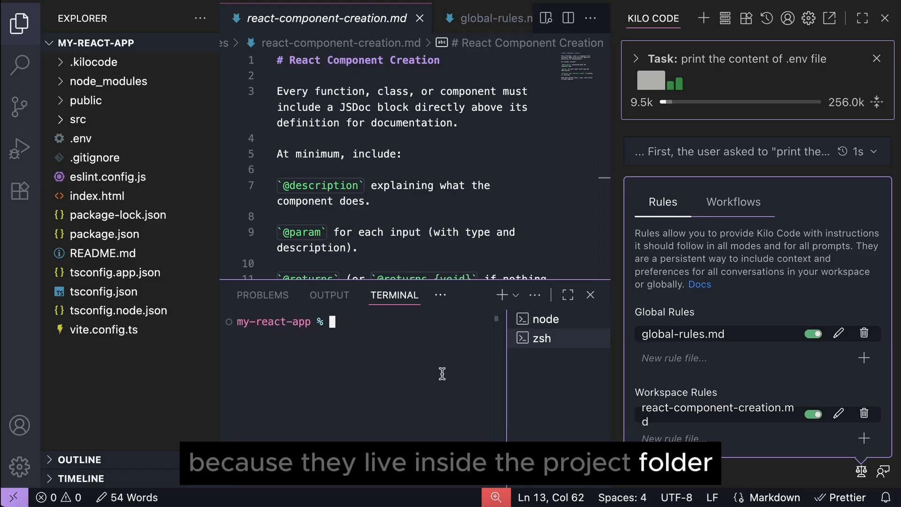
text(git)
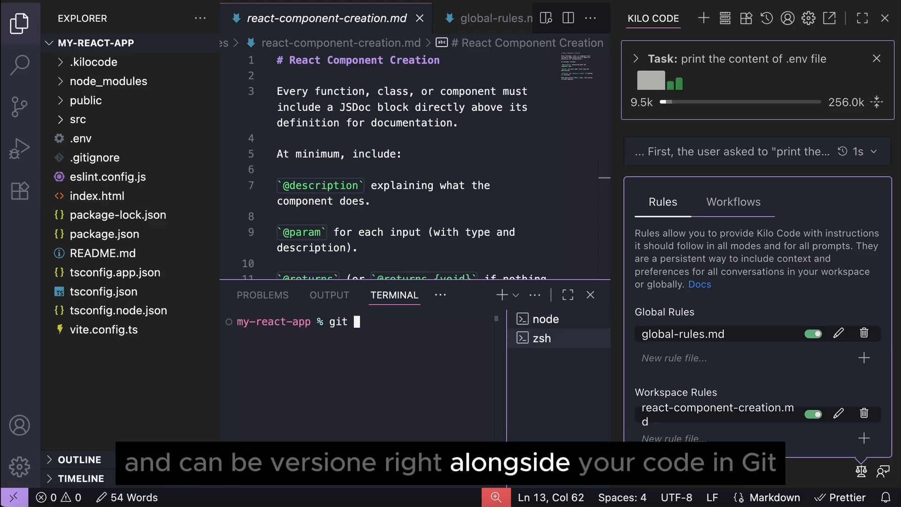
text( init)
key(Return)
text(git status)
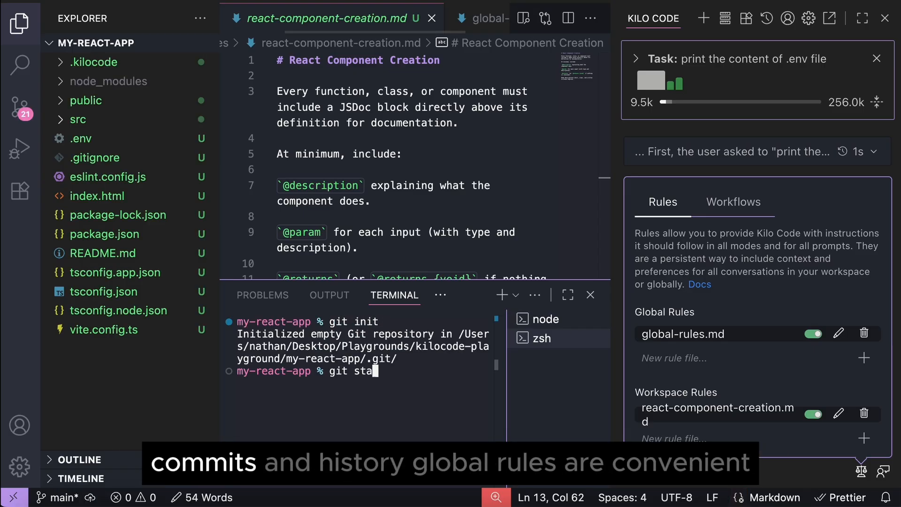
key(Return)
scroll(341, 352, up, 3)
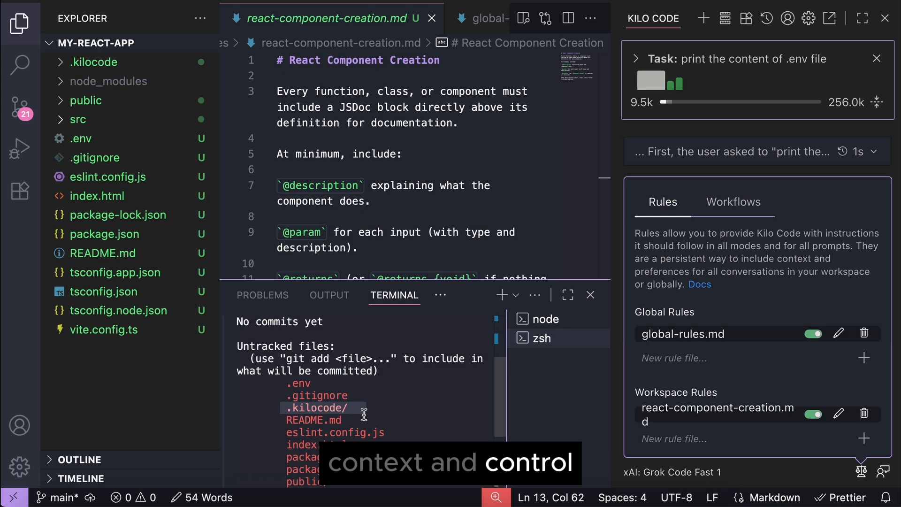
click(480, 19)
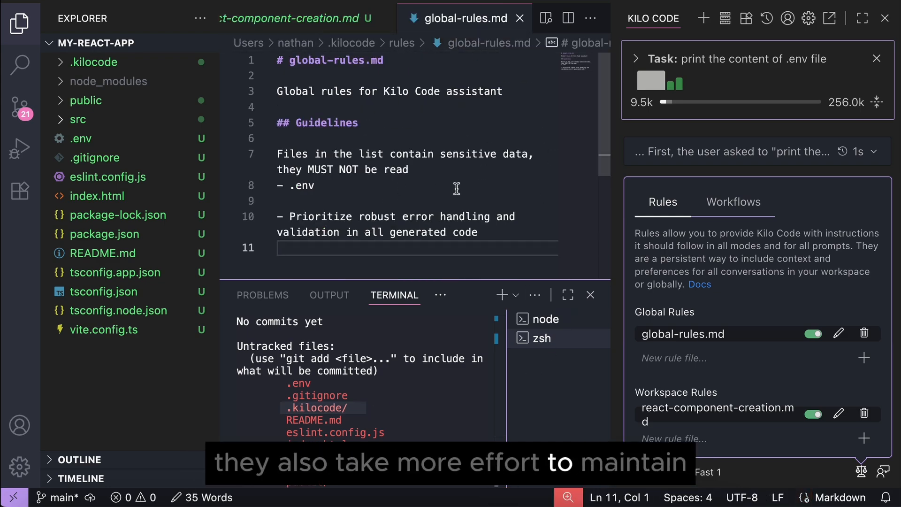
scroll(457, 189, down, 2)
scroll(456, 189, up, 2)
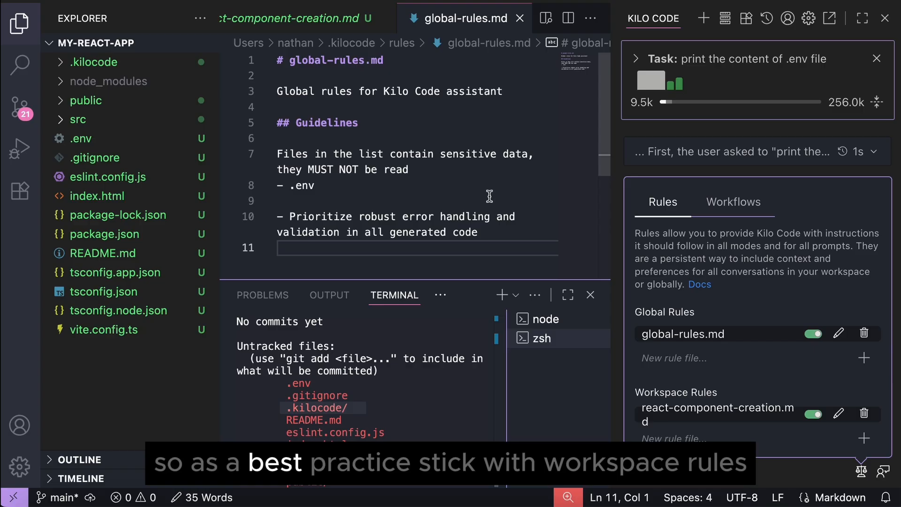